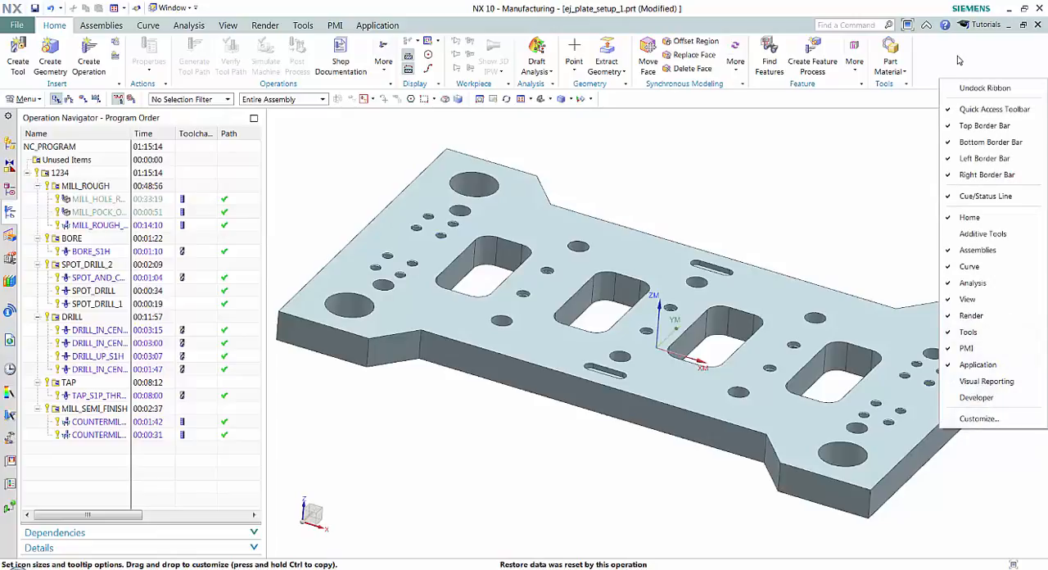
- Customize the interface by setting the icon size of the top and bottom border bars to Small
click(979, 418)
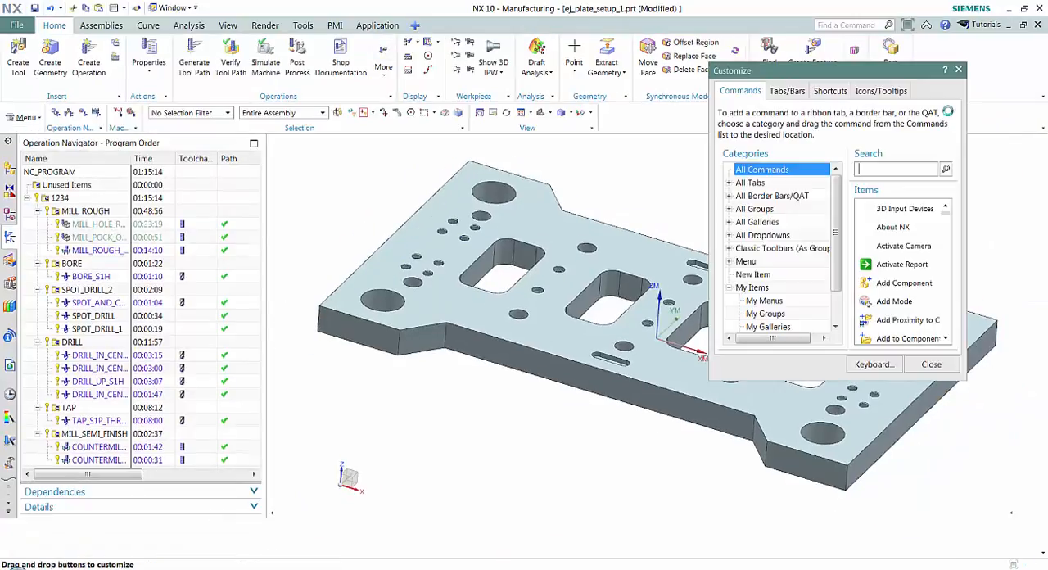
click(889, 95)
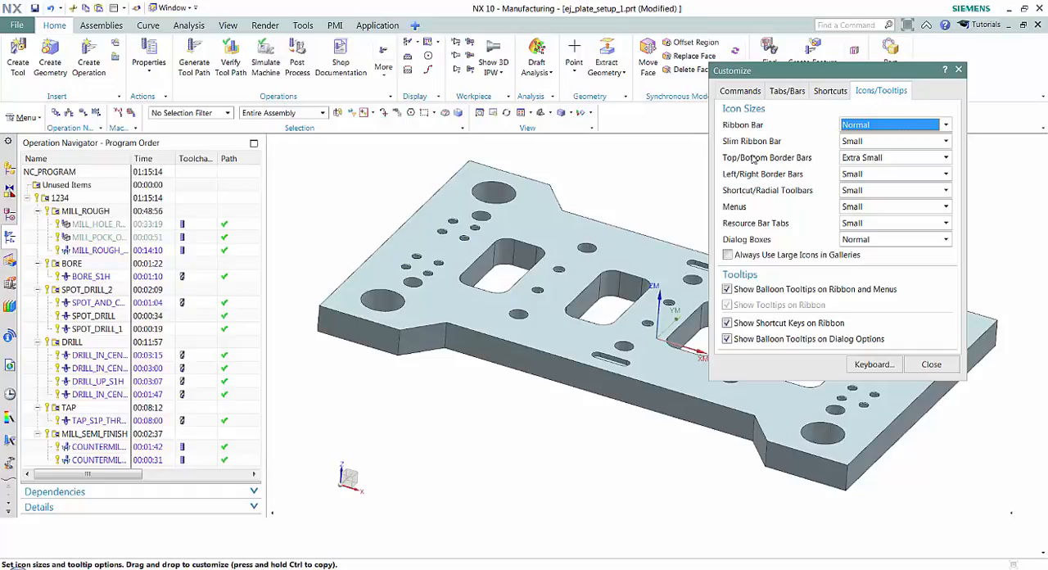
mouse_move(867, 162)
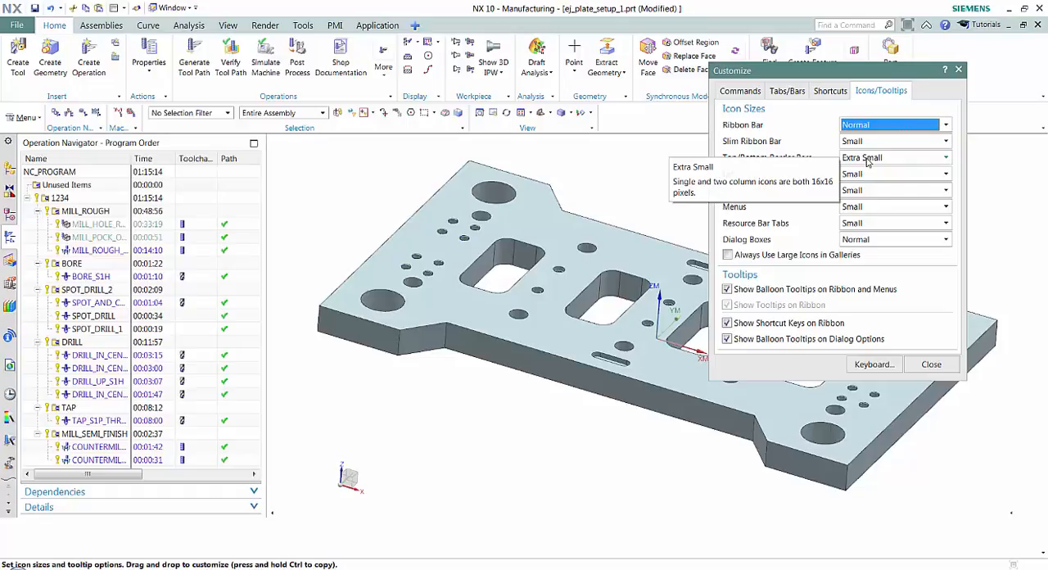
click(868, 158)
click(868, 184)
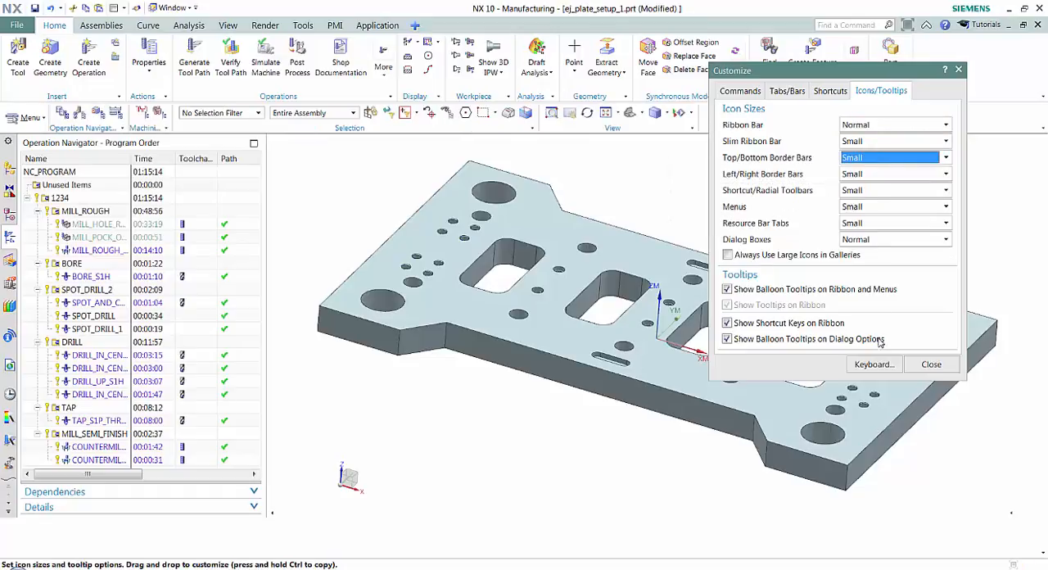
click(931, 365)
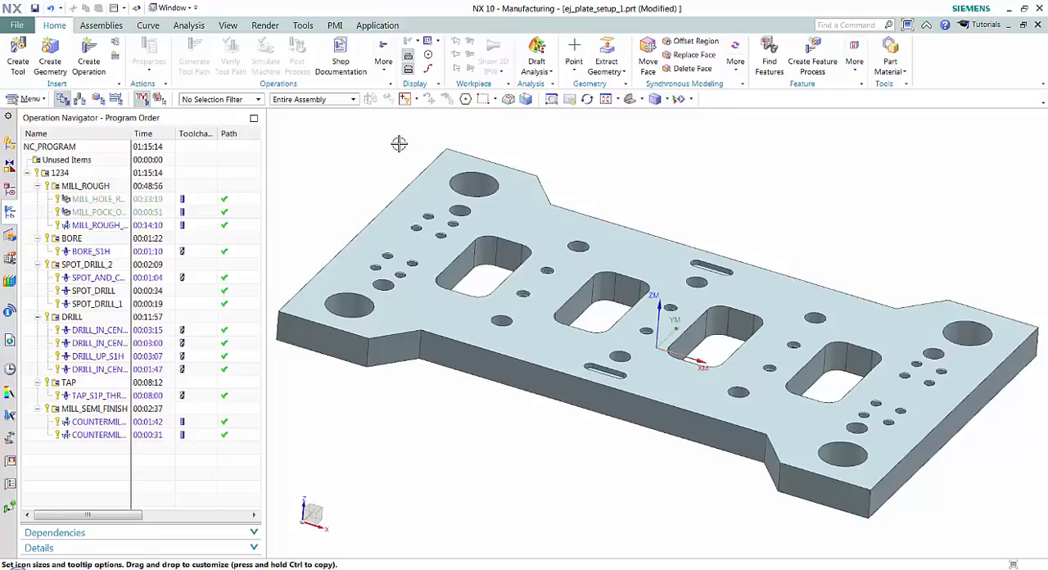
- Add the Measure Angle command to the Top Border Bar
click(189, 25)
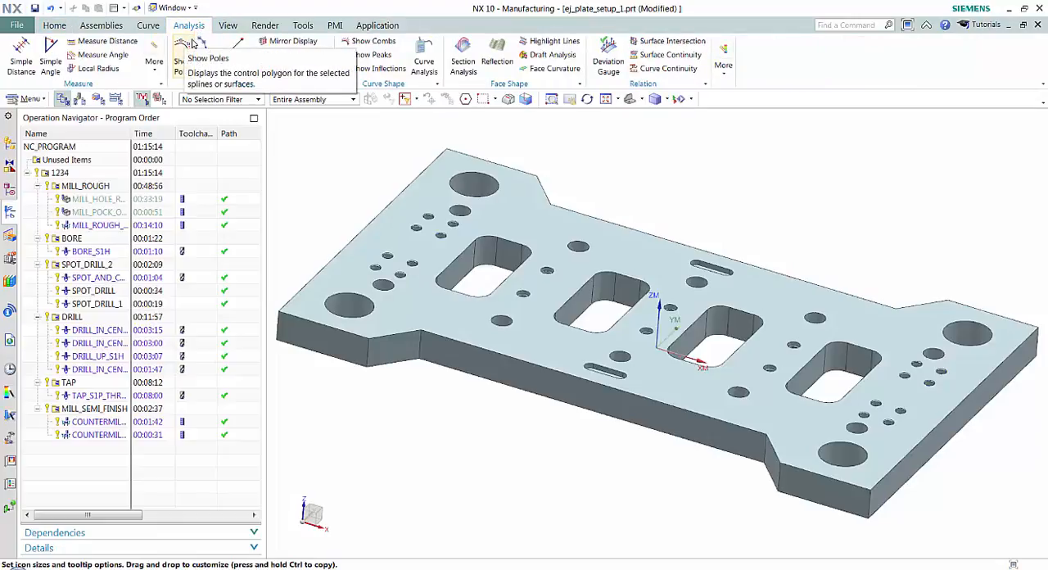
right_click(96, 58)
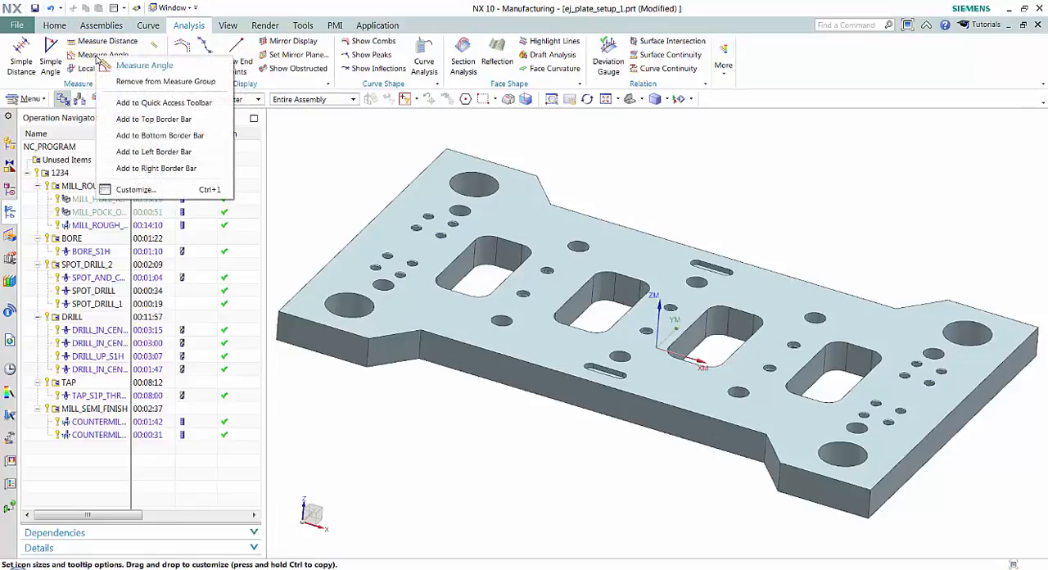
click(166, 121)
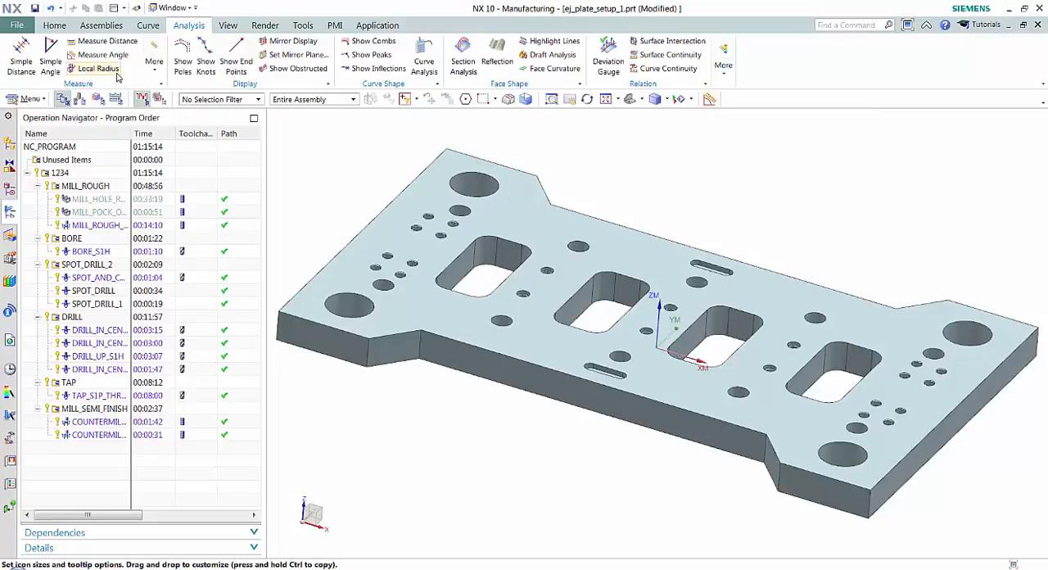
- Add the Simple Diameter and Simple Radius measuring commands to the Top Border Bar
click(155, 63)
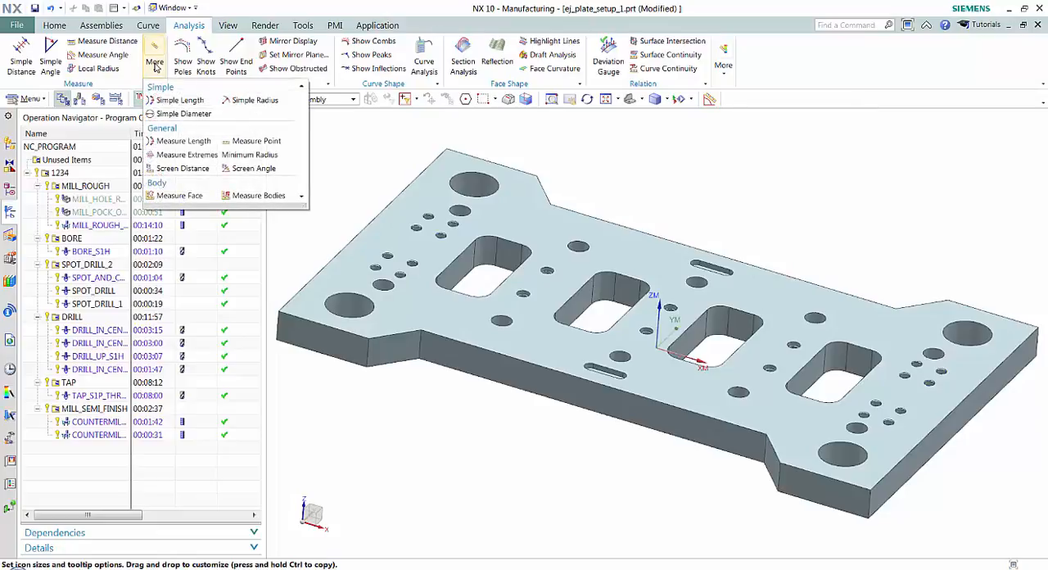
right_click(170, 116)
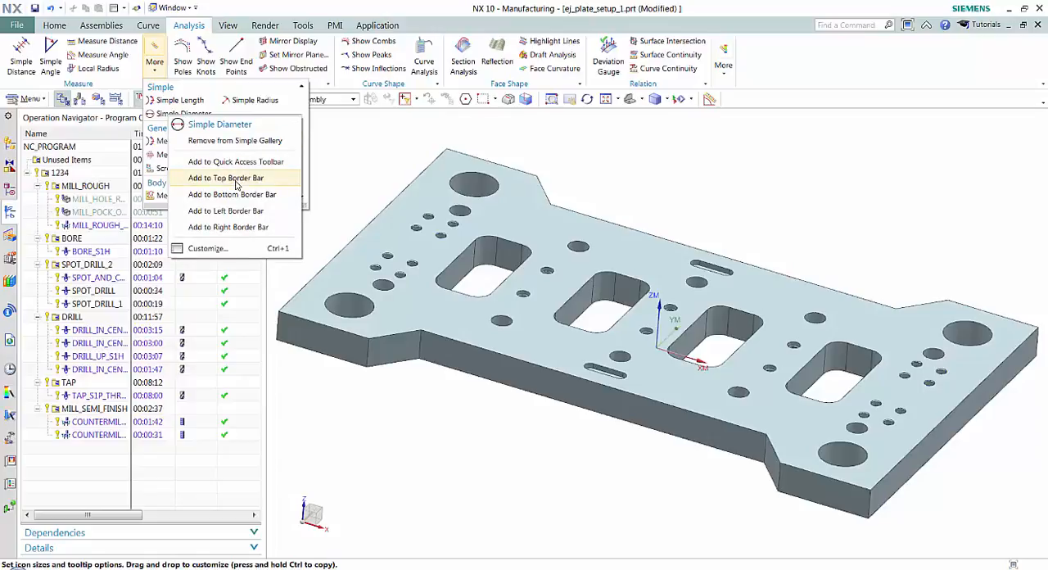
click(236, 184)
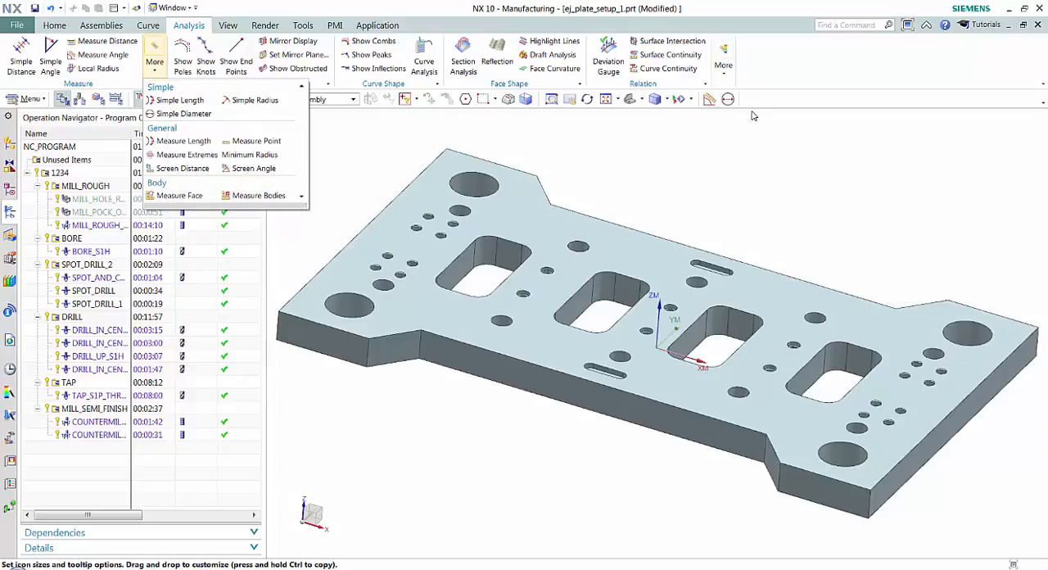
right_click(262, 103)
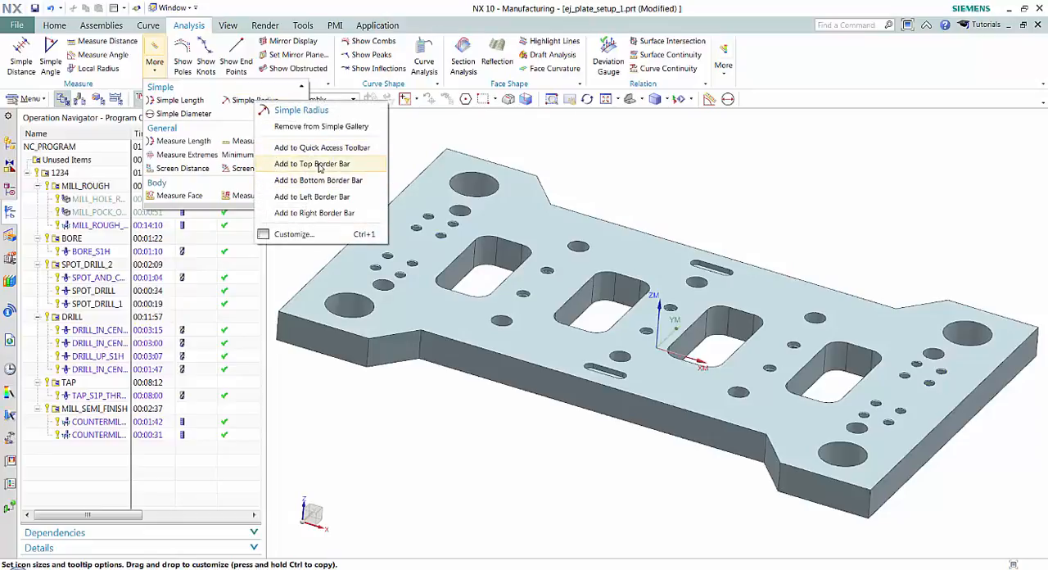
click(320, 166)
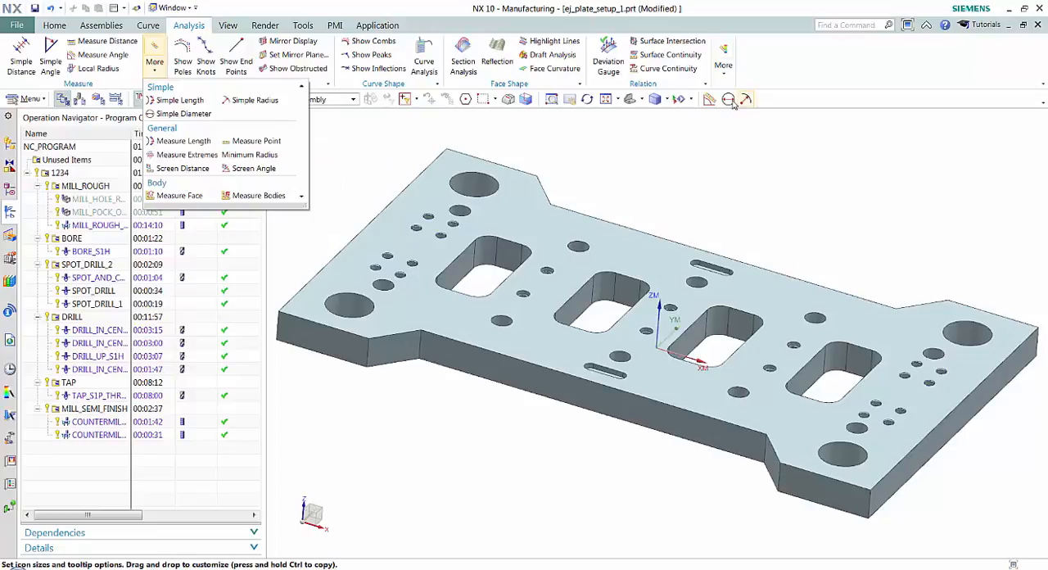
click(796, 71)
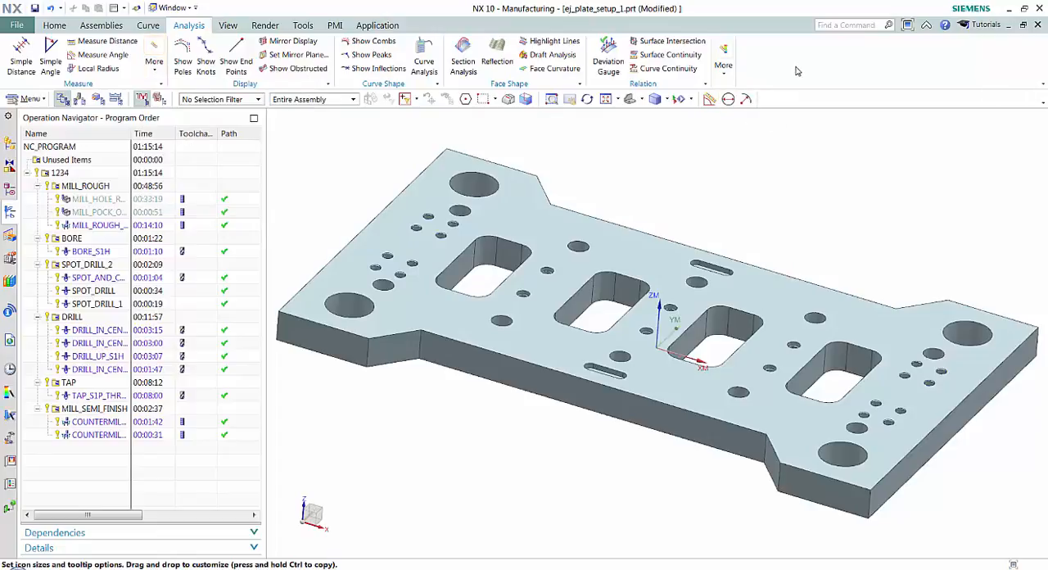
- Add the Edit Section and Clip Section commands to the Right Border Bar
click(229, 25)
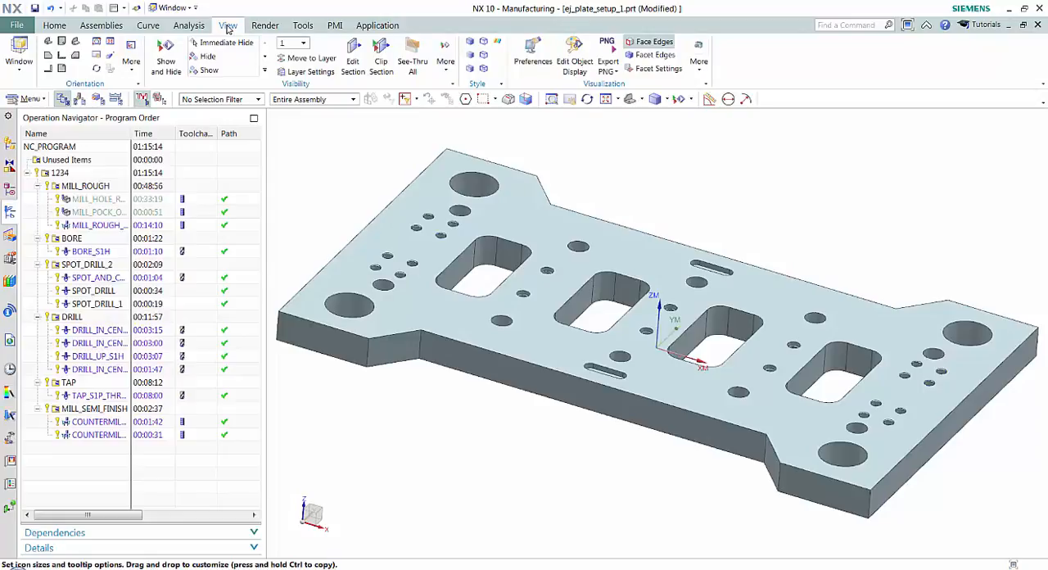
right_click(361, 62)
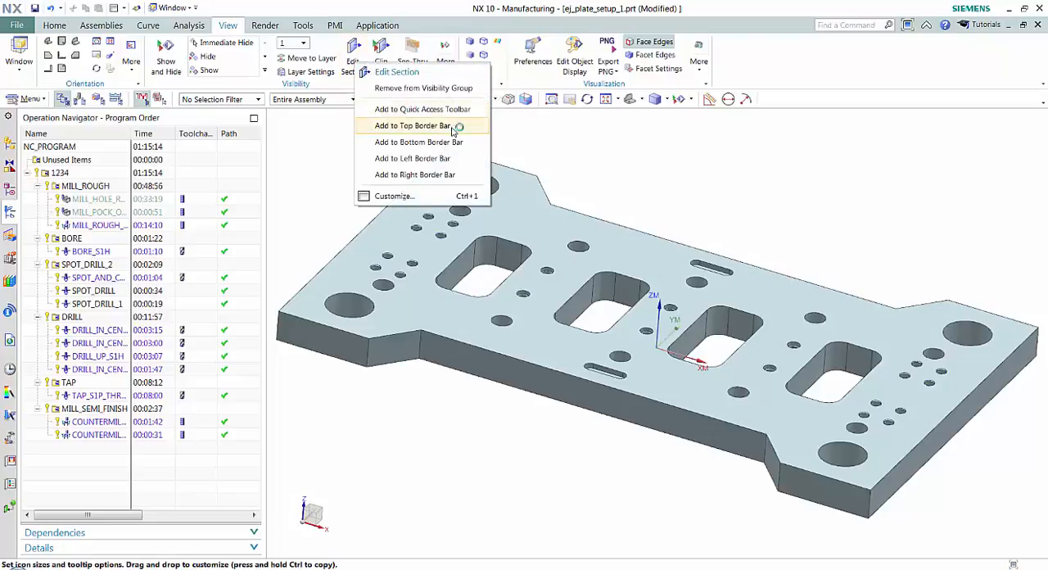
click(401, 175)
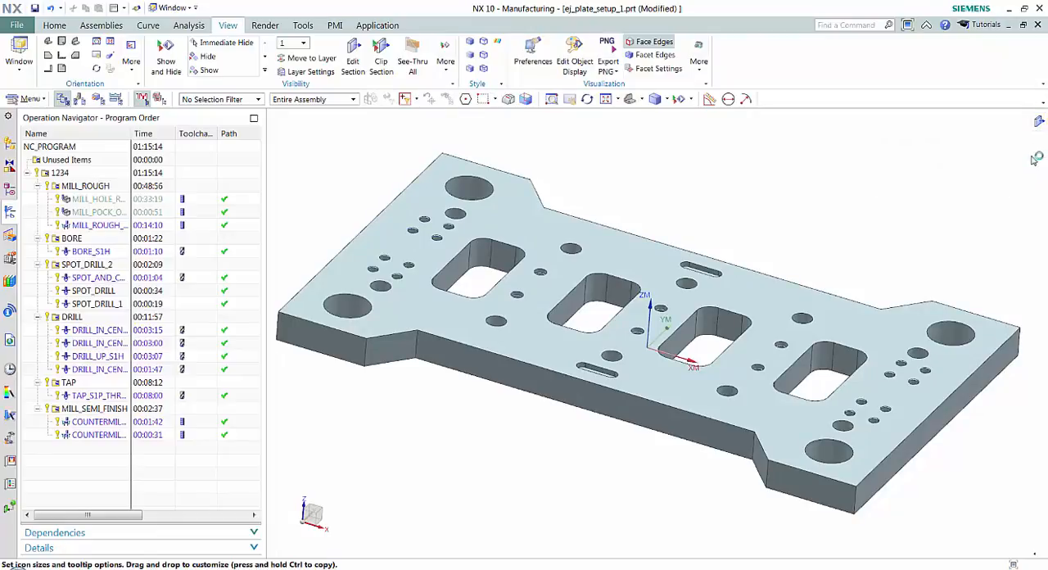
right_click(385, 70)
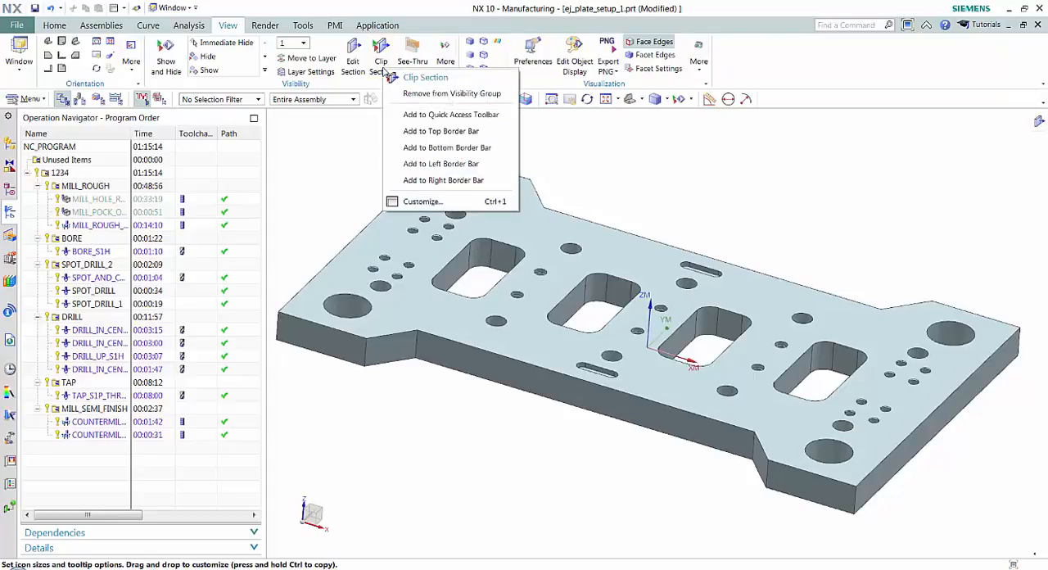
click(443, 181)
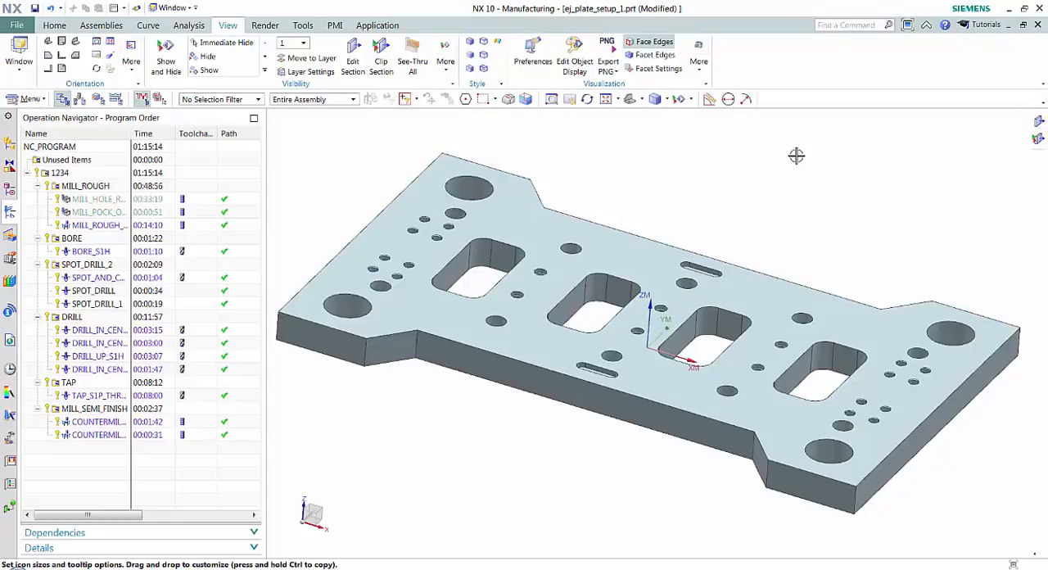
- Add the Line and Arc/Circle commands and the Curve Gallery to the Left Border Bar
click(148, 25)
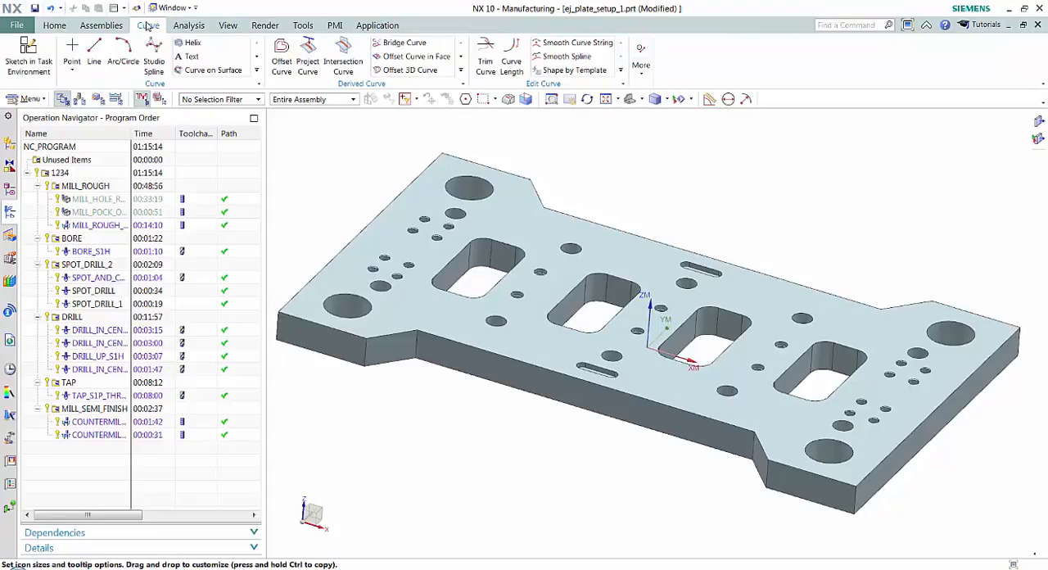
right_click(97, 54)
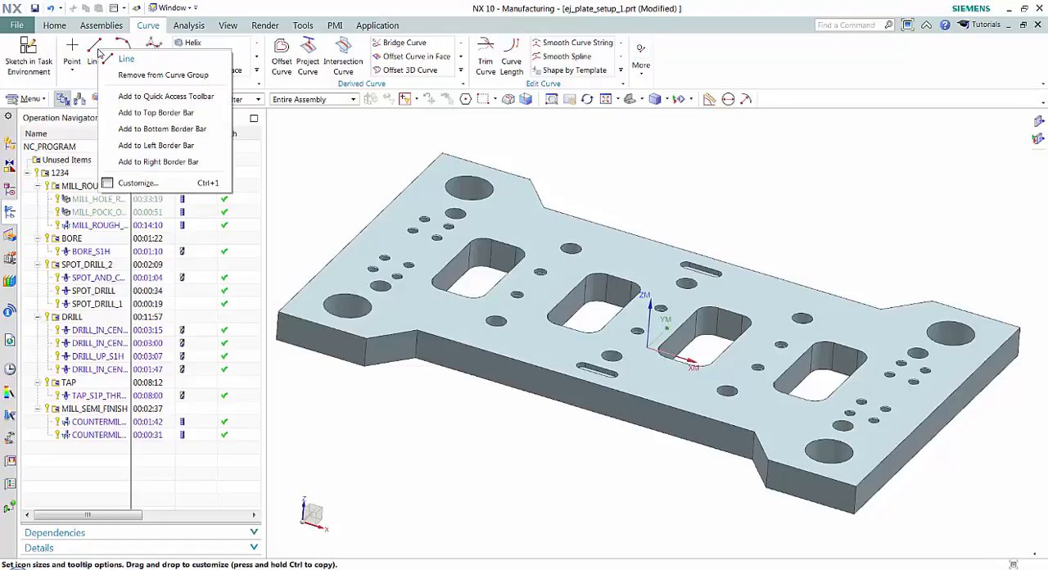
click(168, 145)
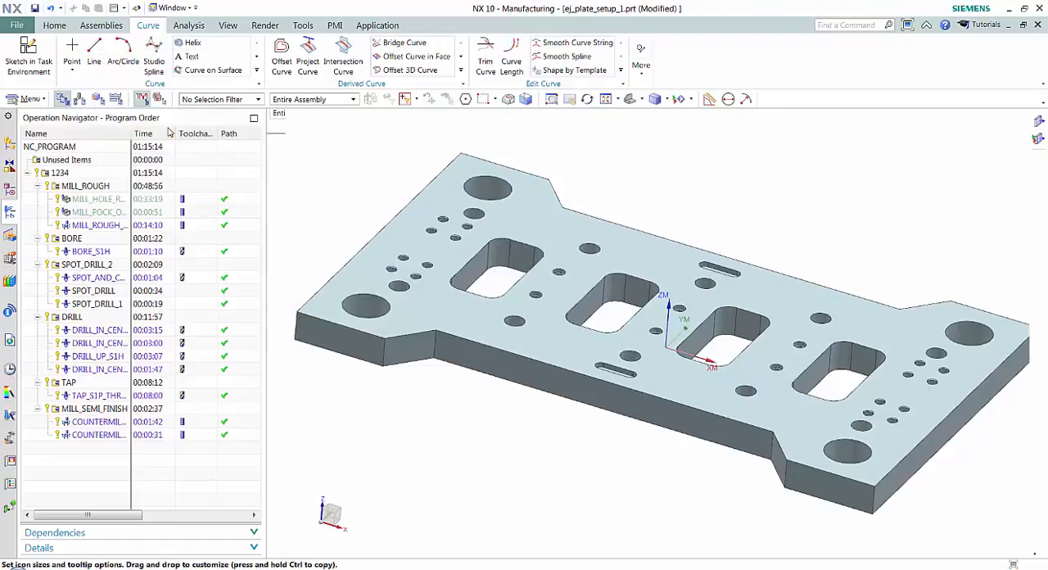
right_click(127, 63)
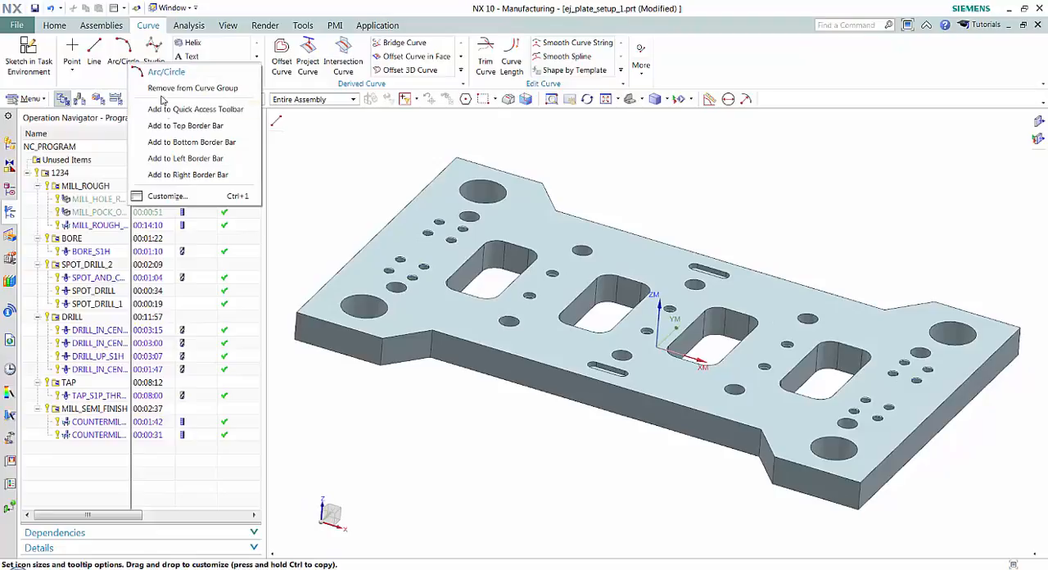
click(167, 159)
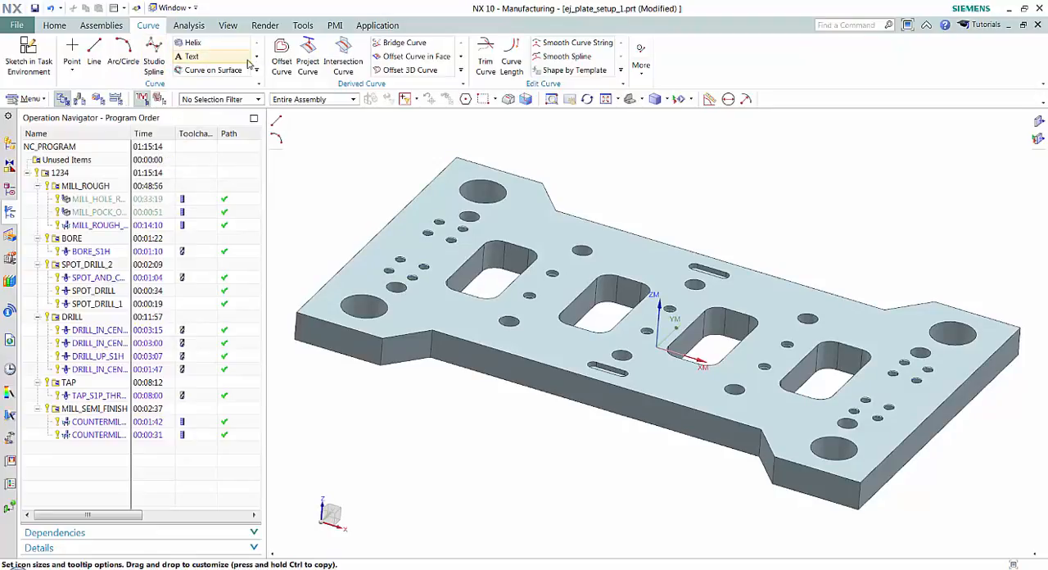
right_click(215, 70)
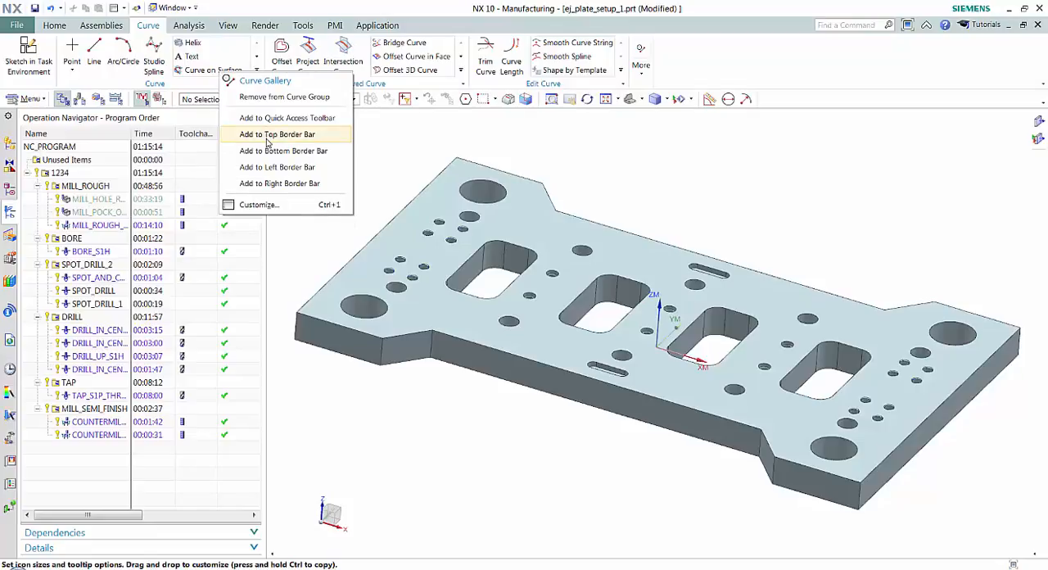
click(277, 167)
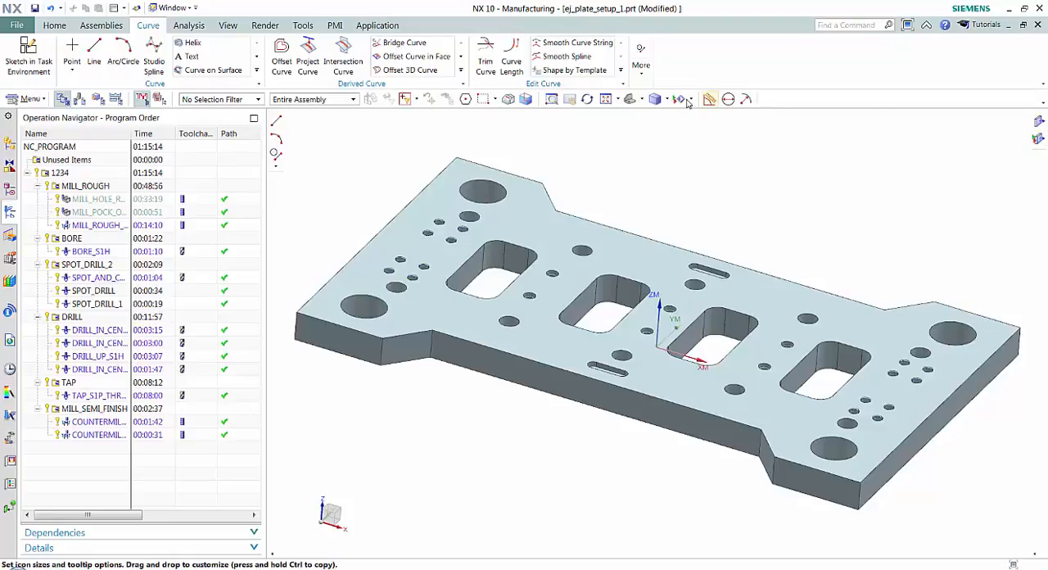
click(100, 25)
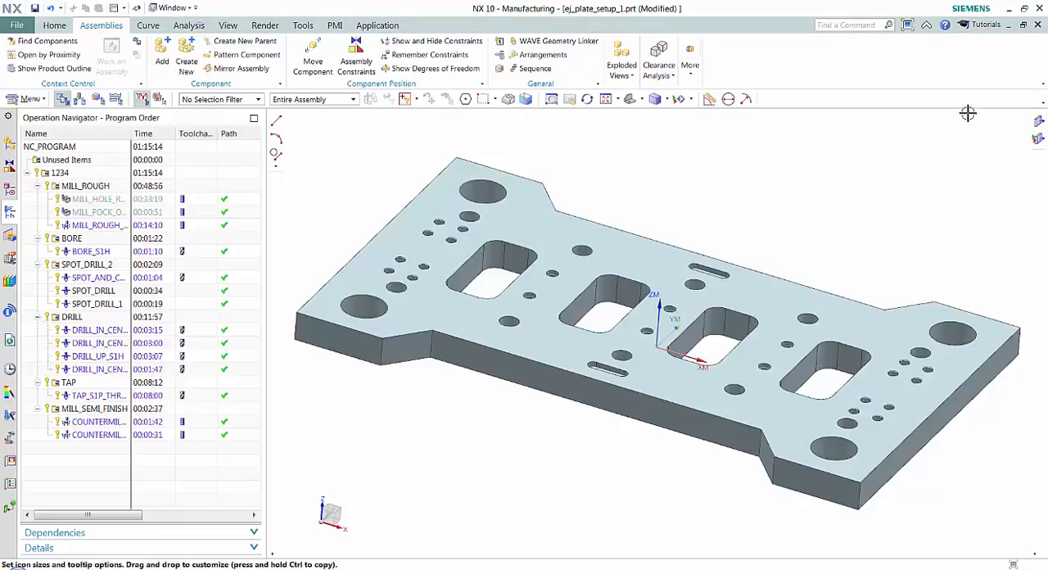
click(300, 27)
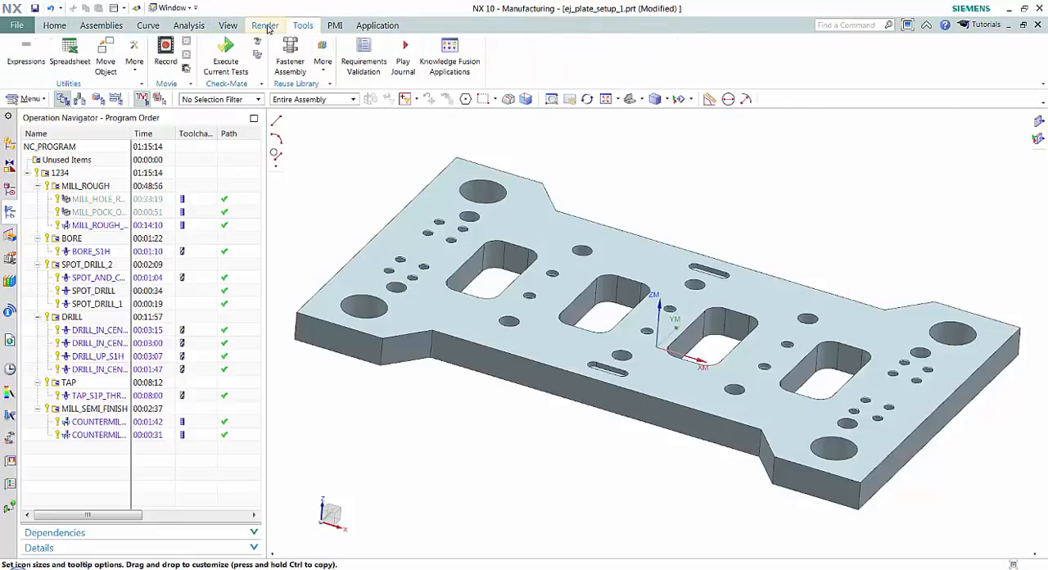
click(265, 26)
click(231, 27)
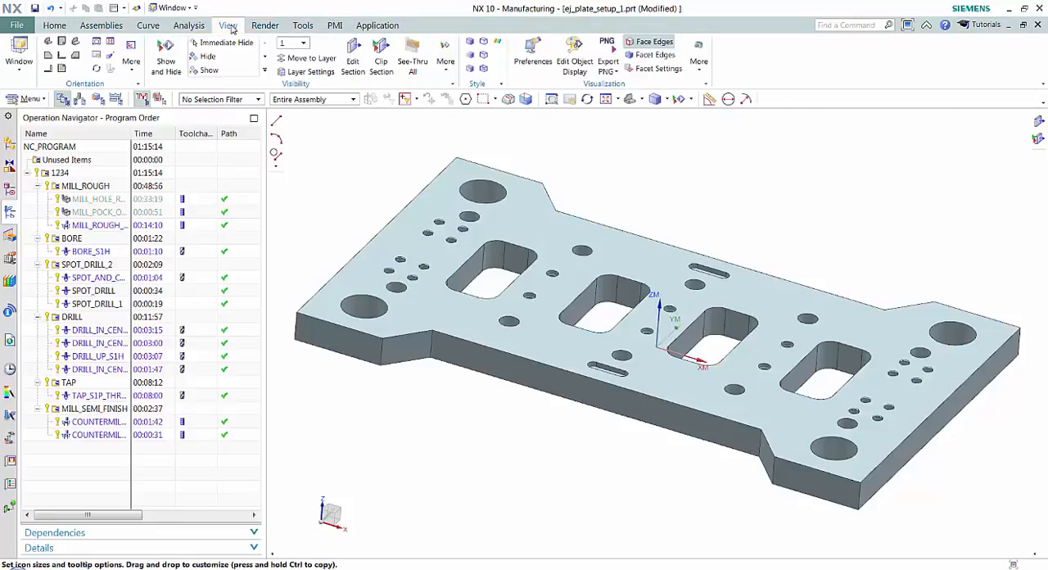
click(54, 26)
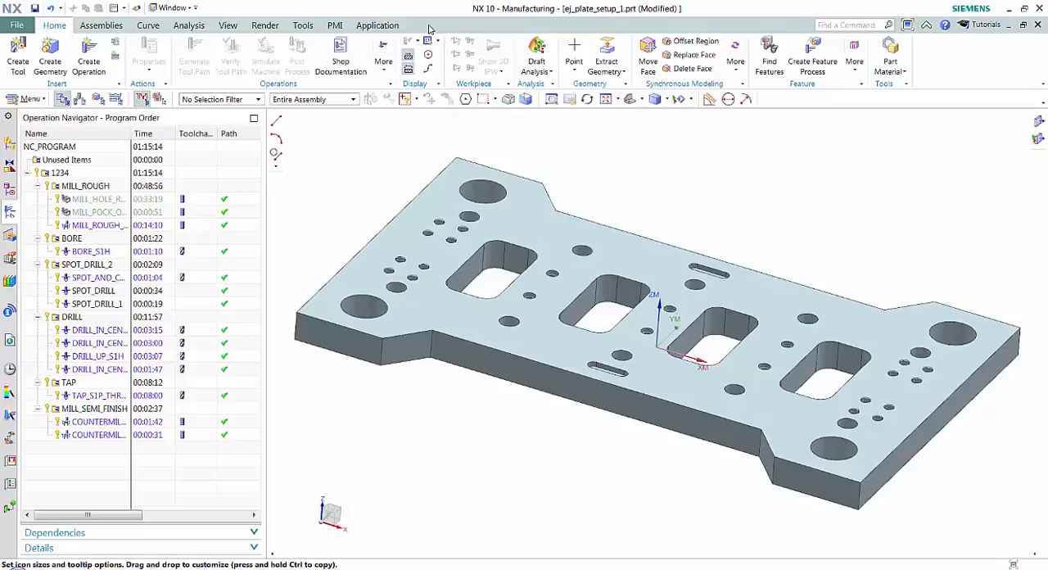
- Create a new custom ribbon tab, keeping its default name and its availability in all applications
right_click(955, 76)
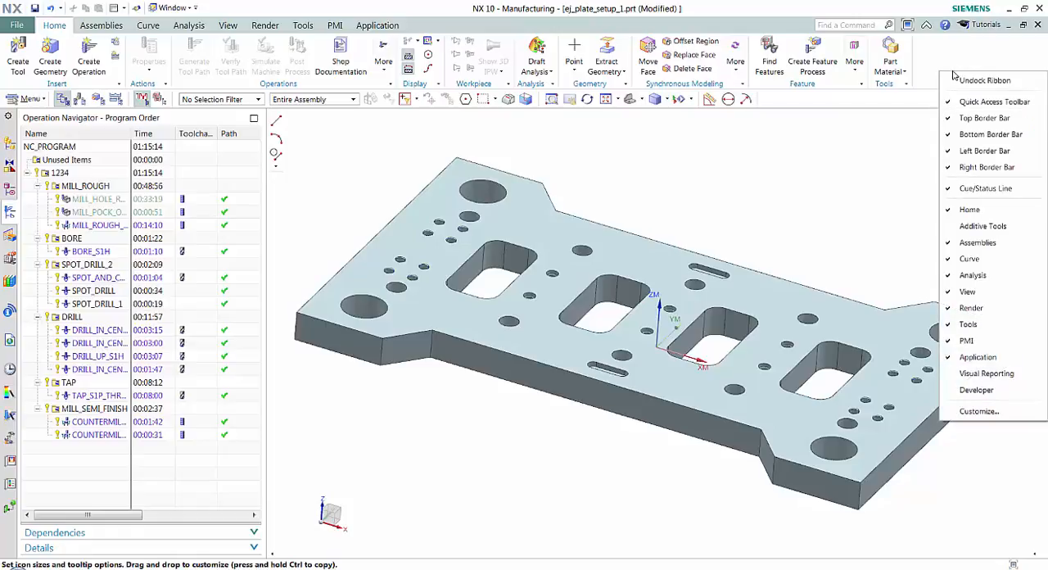
click(1007, 412)
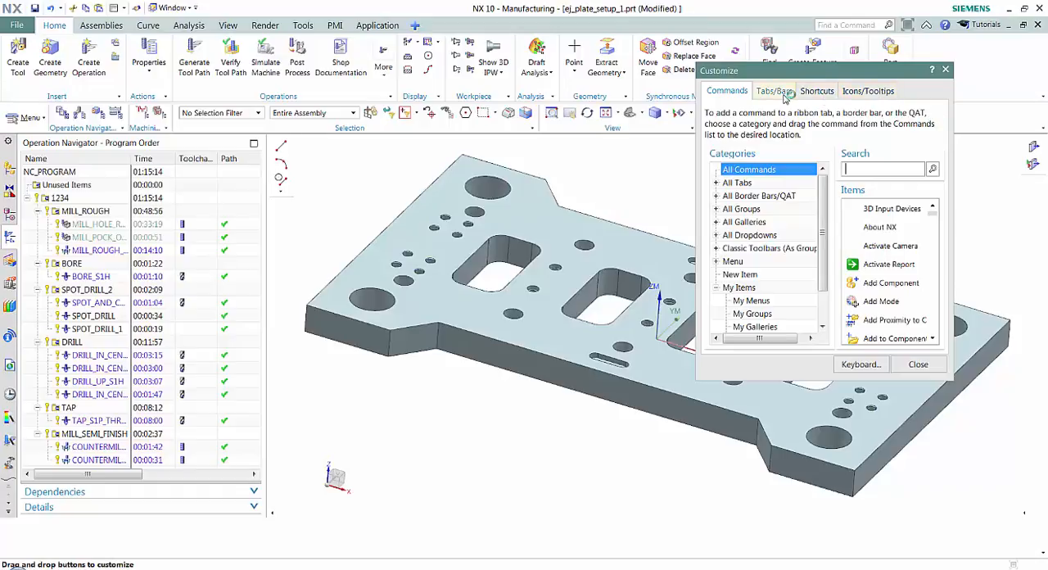
click(782, 91)
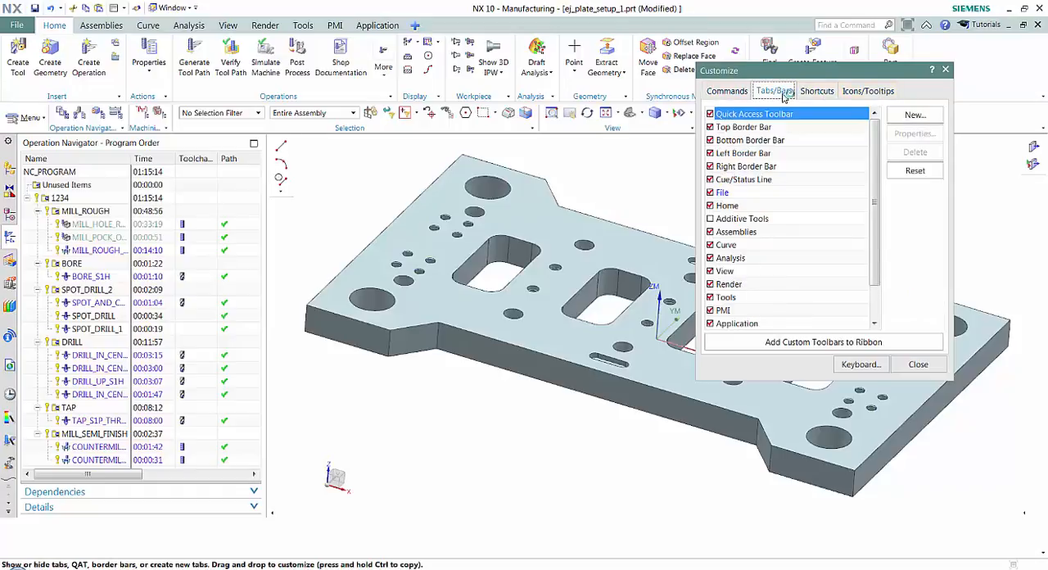
click(914, 115)
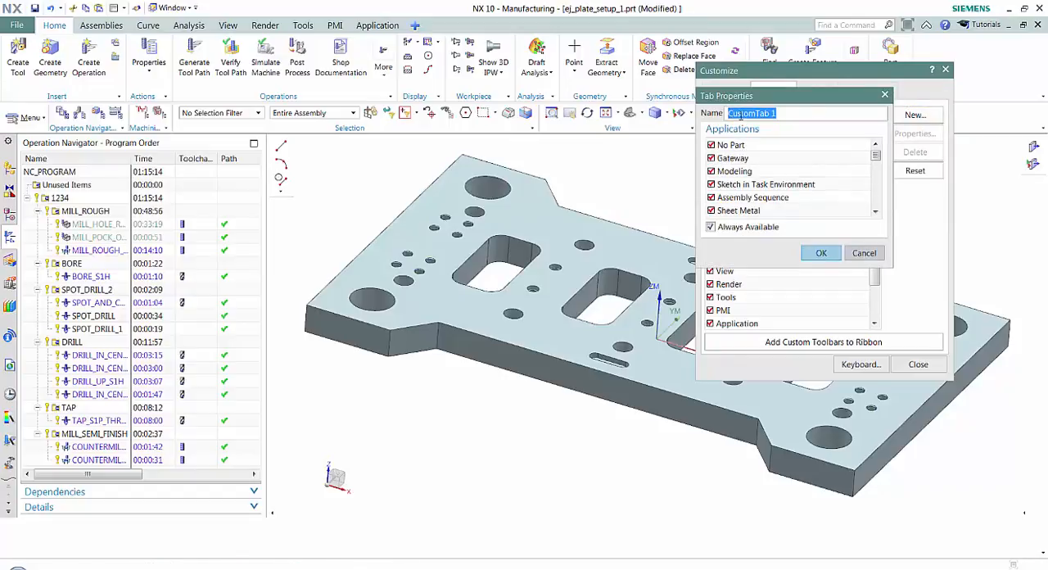
click(823, 252)
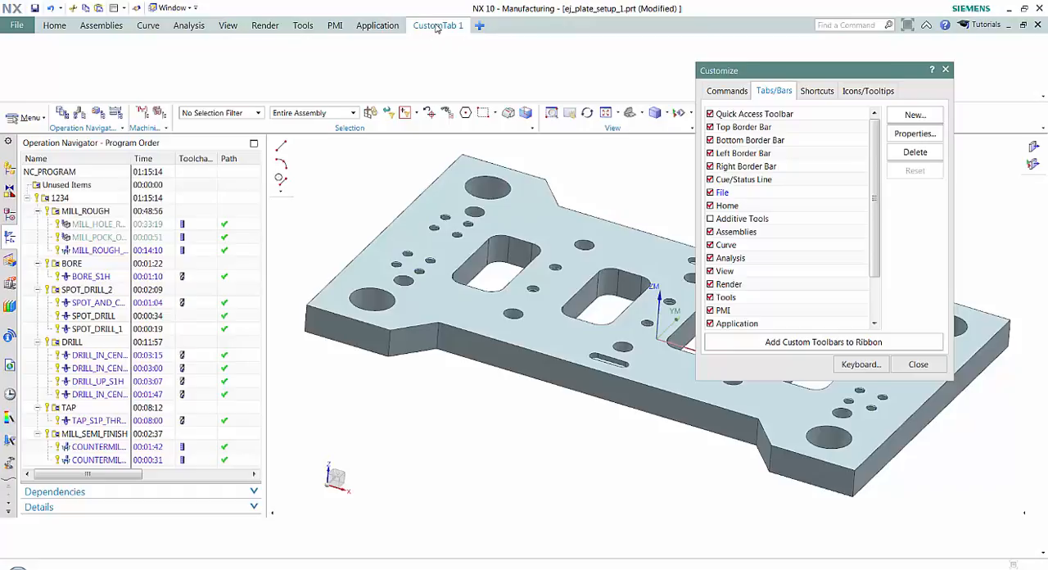
- Add the Create Tool and Create Operation commands from the Home tab's Insert group to CustomTab 1
click(725, 92)
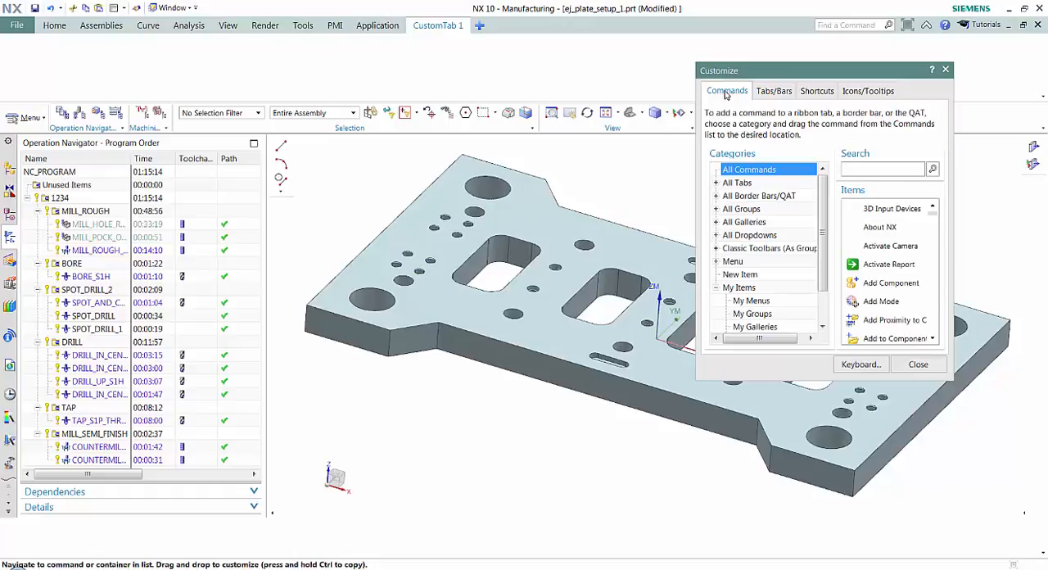
click(717, 184)
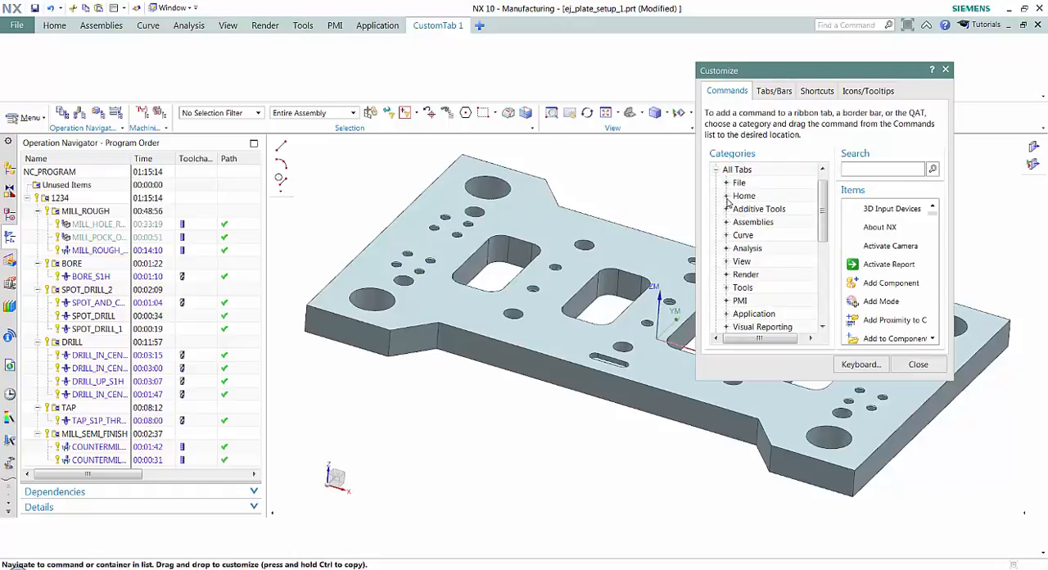
click(726, 197)
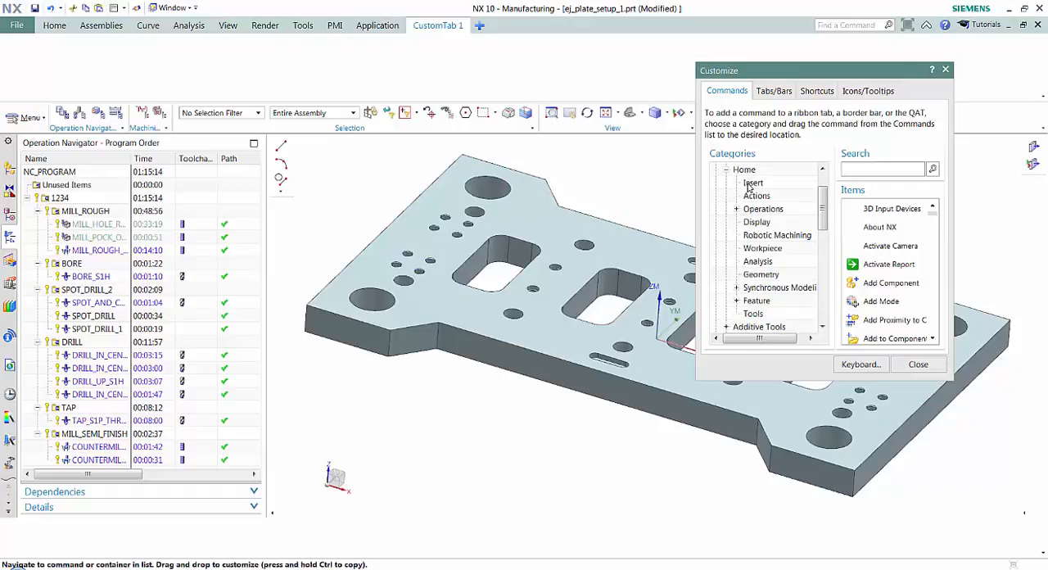
click(758, 185)
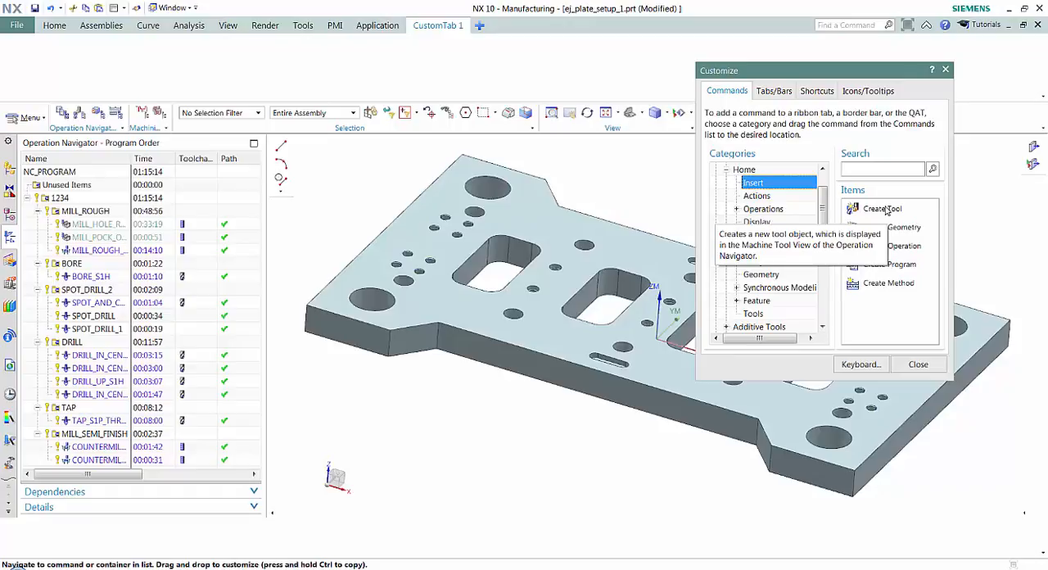
drag(884, 210, 18, 75)
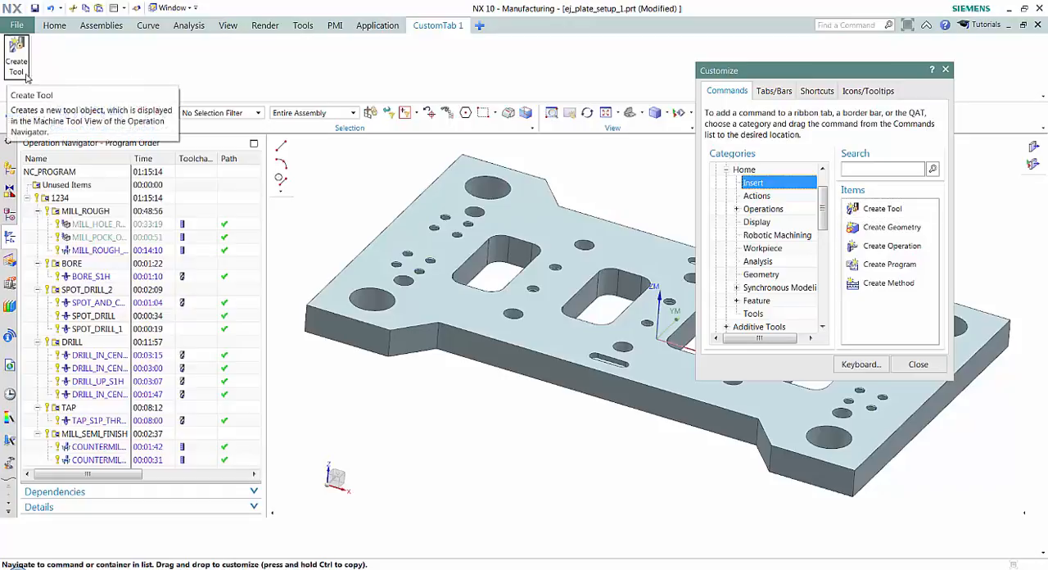
drag(899, 252, 47, 60)
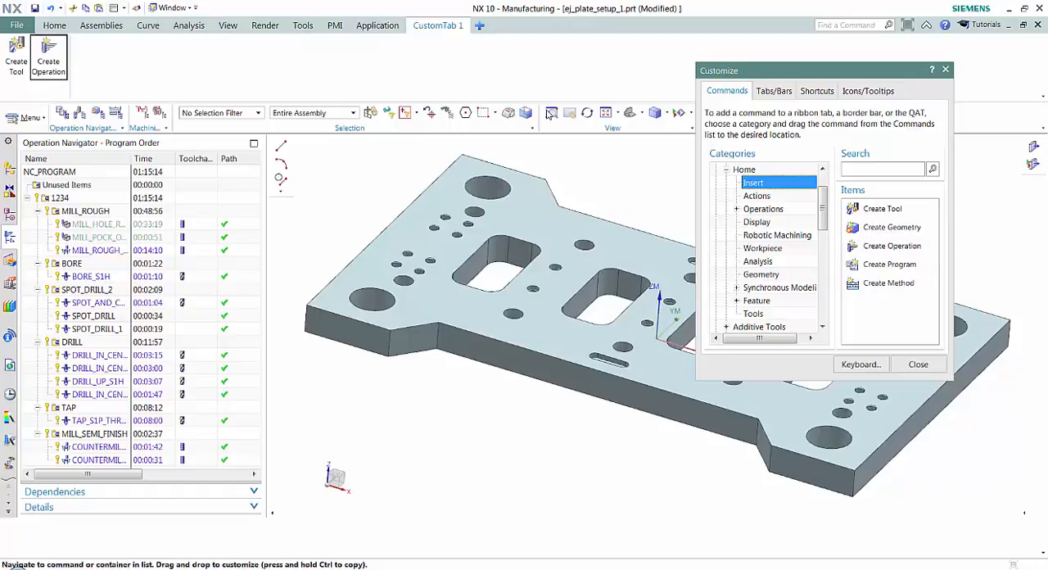
- Place Cut Object, Copy Object and Paste Object from the Actions Drop-down as separate commands on CustomTab 1, and delete the drop-down from it
click(759, 198)
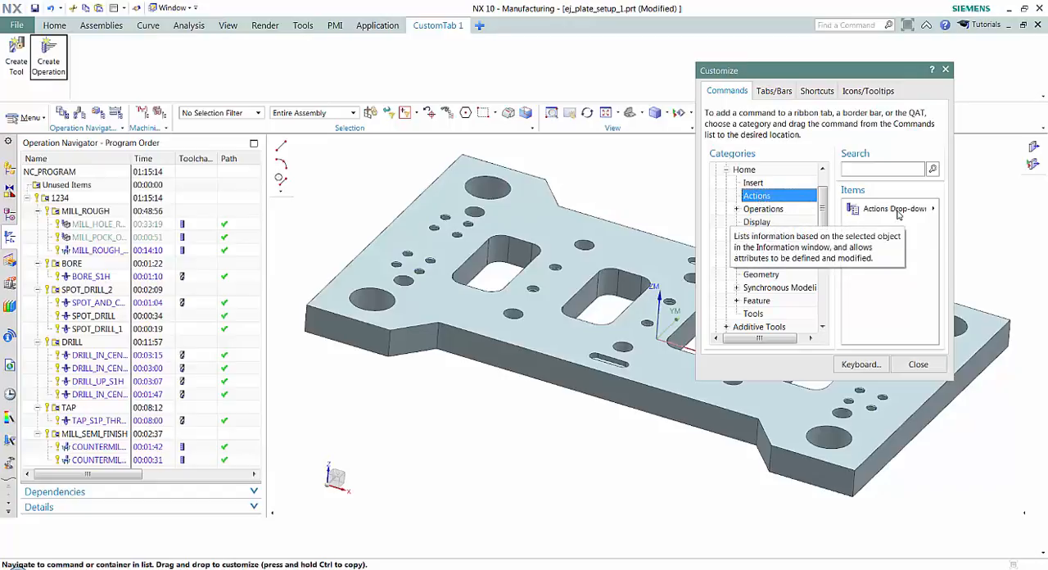
drag(899, 213, 110, 70)
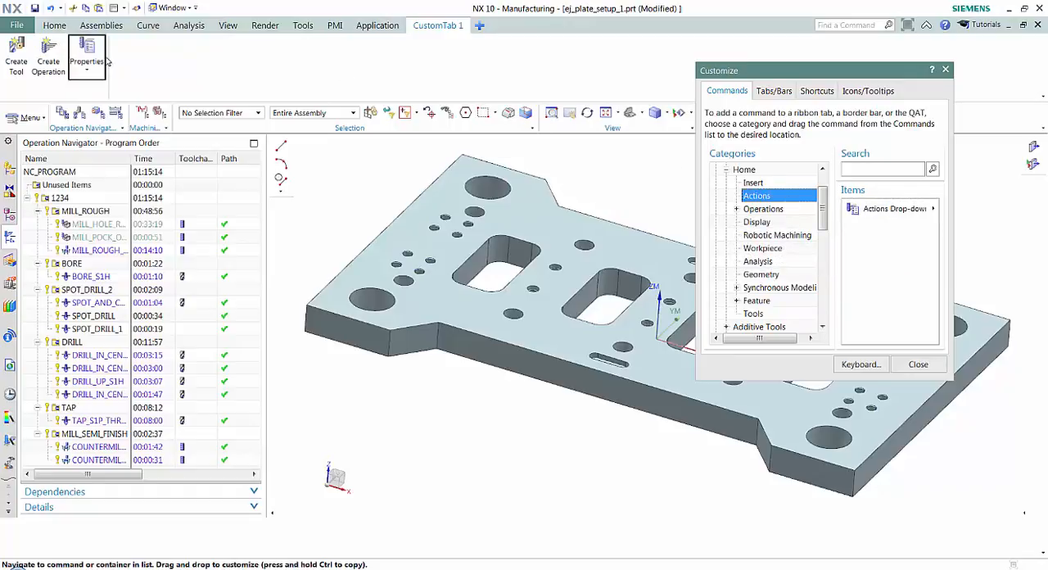
click(88, 76)
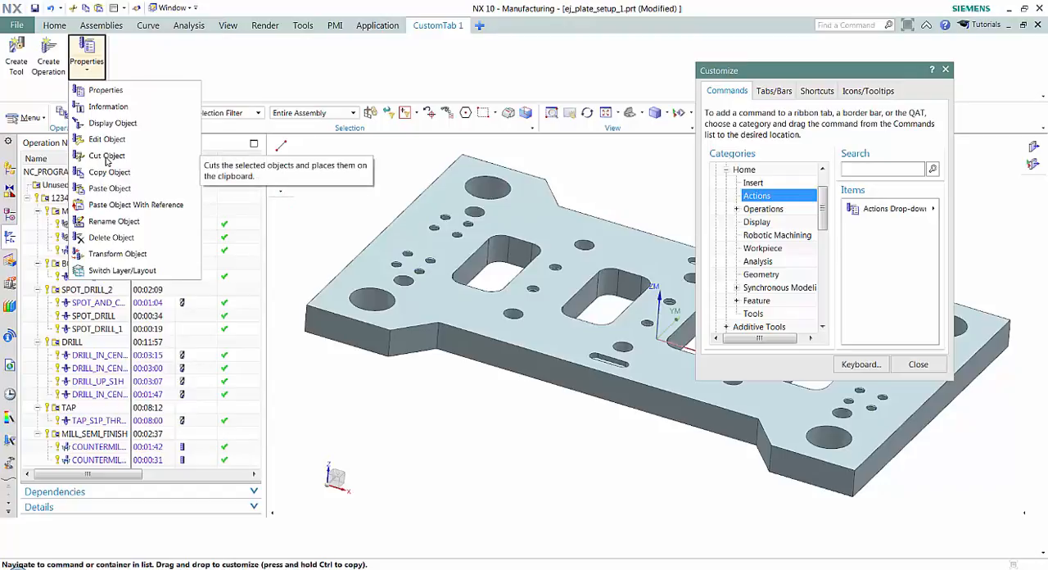
drag(107, 156, 163, 65)
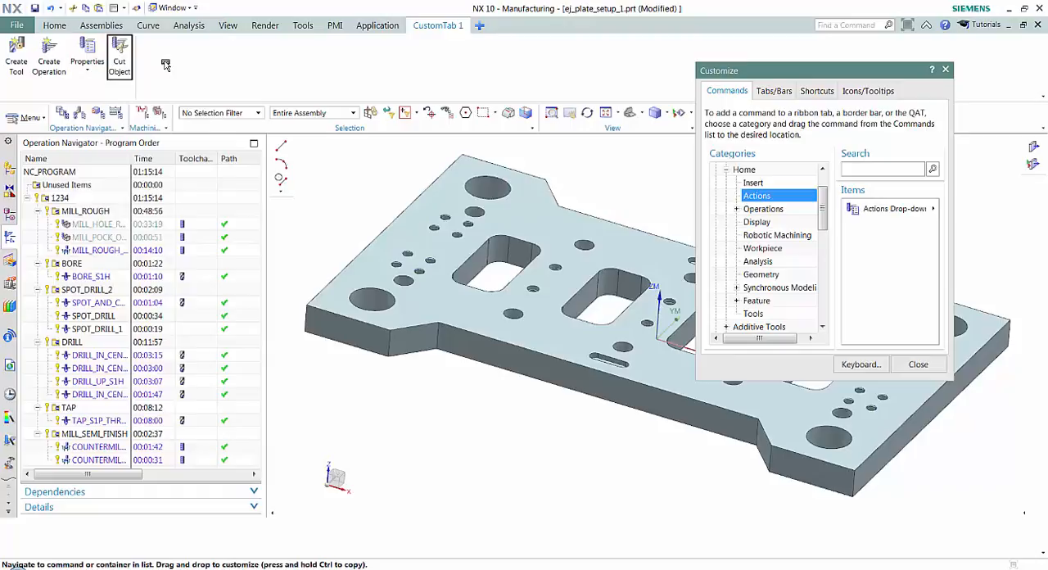
click(85, 64)
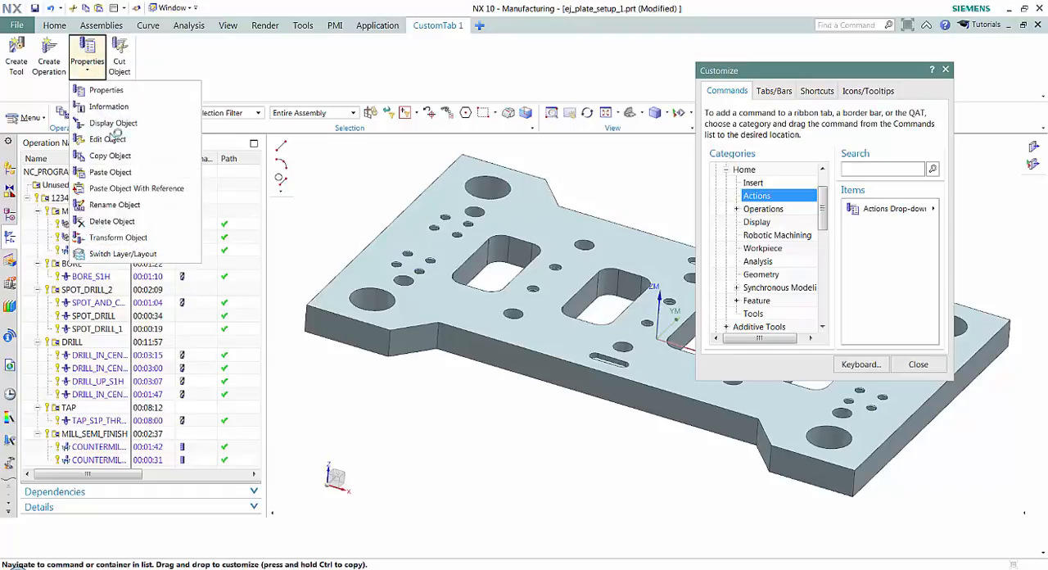
drag(107, 155, 163, 73)
click(89, 71)
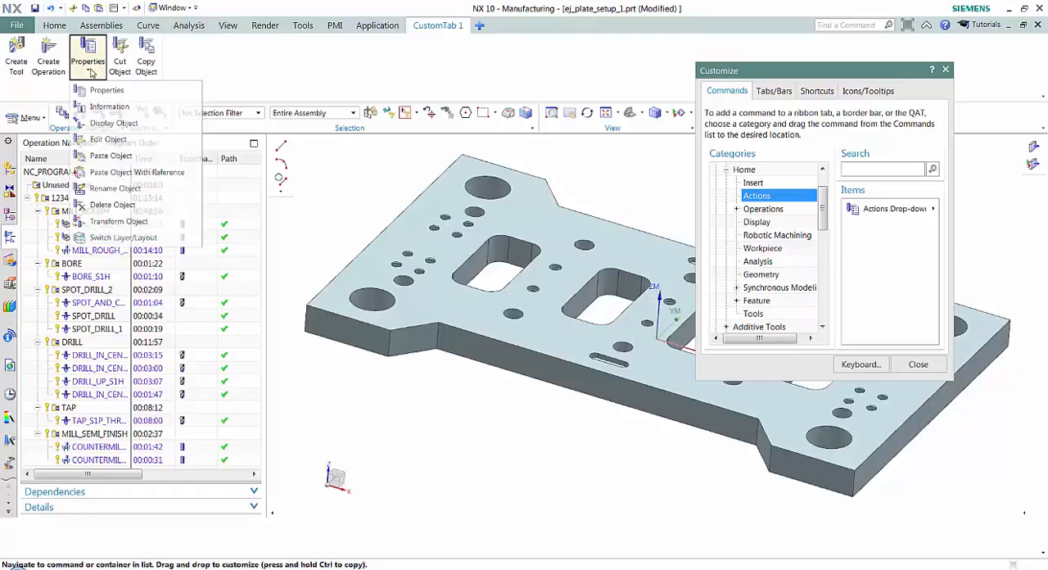
drag(112, 157, 173, 66)
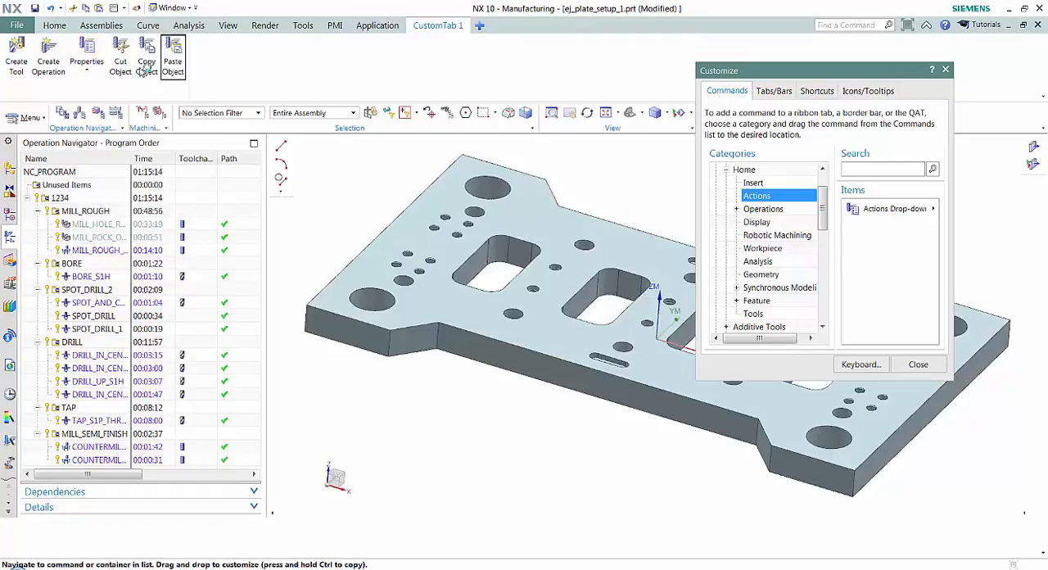
right_click(92, 65)
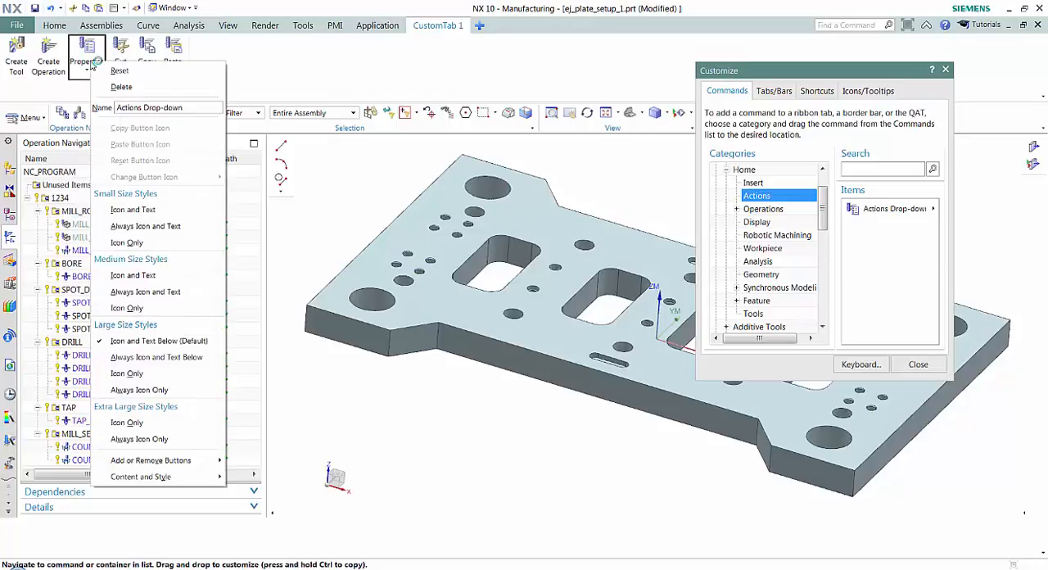
click(121, 87)
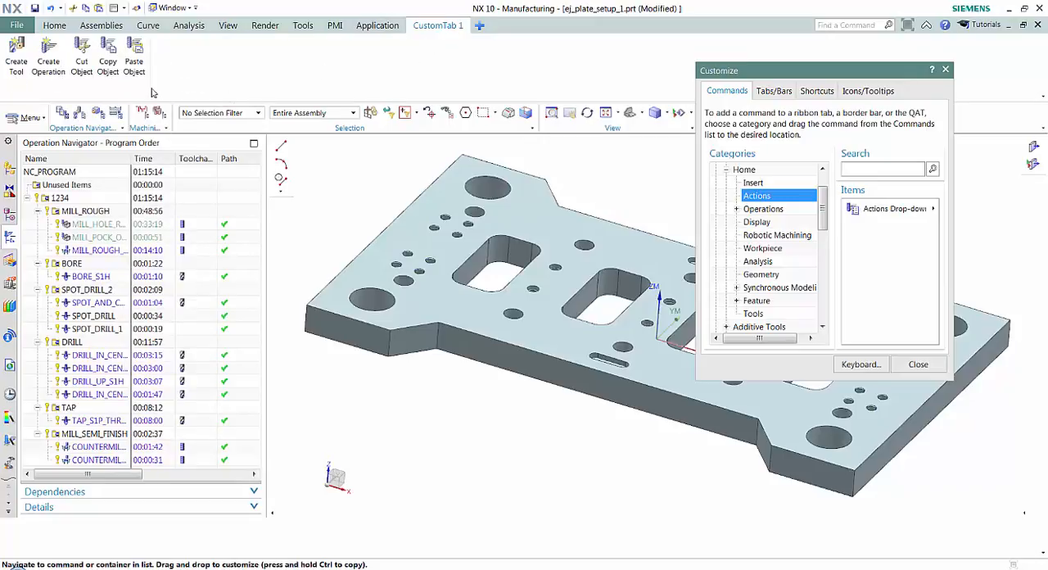
- Add the Edit Tool Path and Gouge Check commands from the Operations group to CustomTab 1, finish customizing and return to the Home commands
click(736, 209)
click(747, 222)
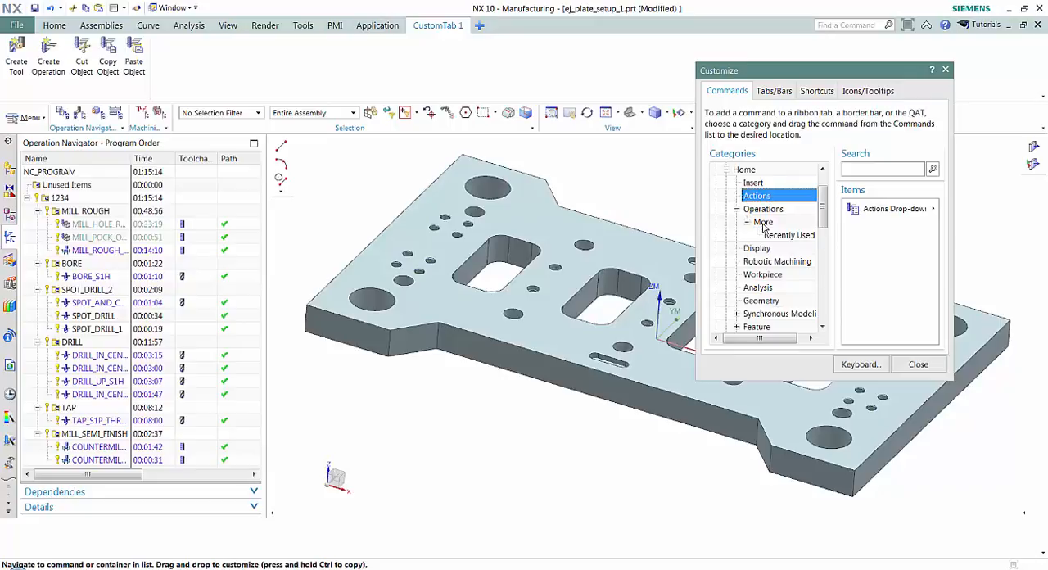
click(763, 223)
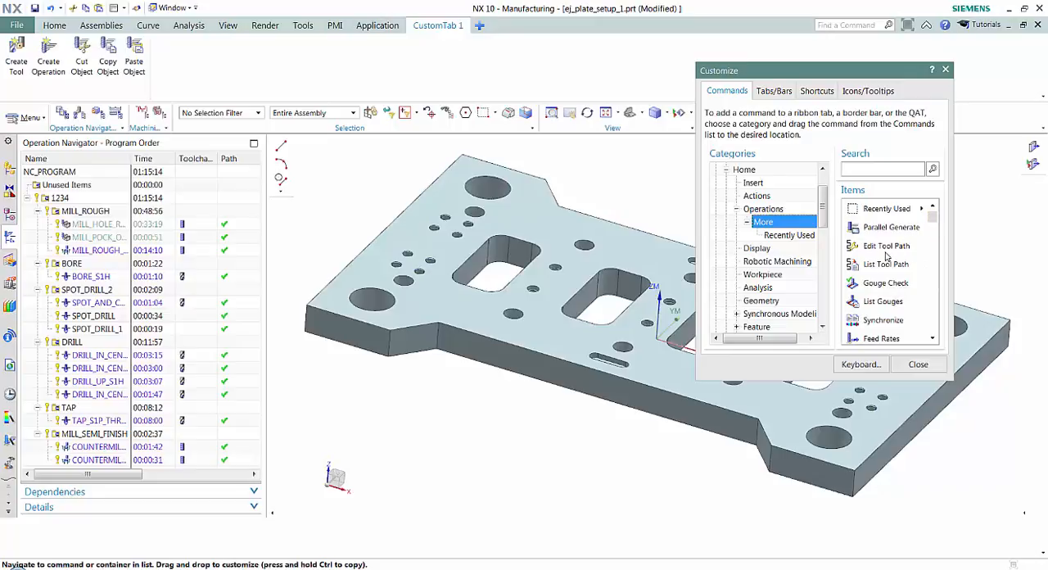
drag(886, 248, 194, 67)
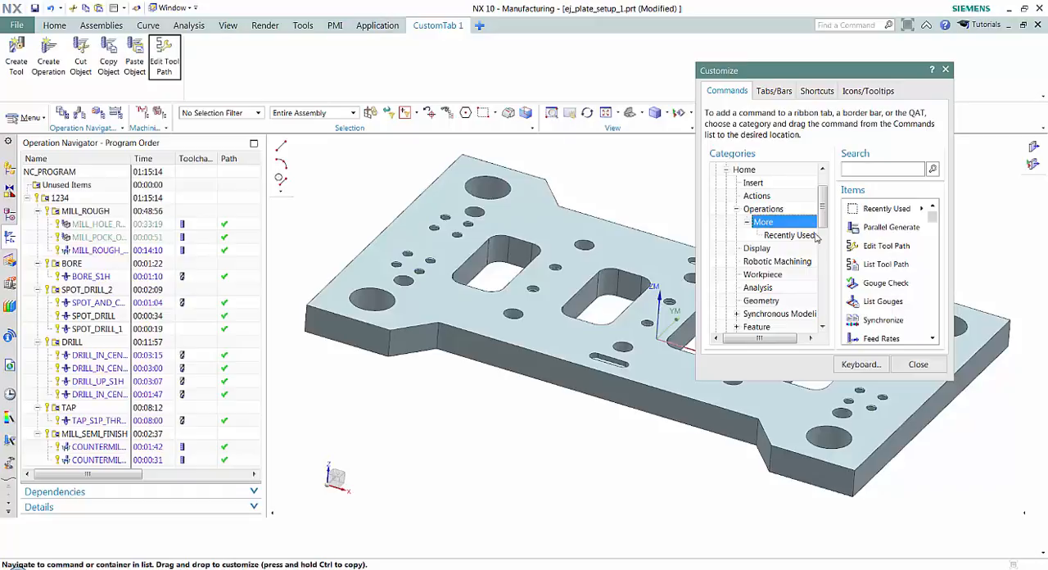
click(891, 282)
drag(891, 282, 248, 65)
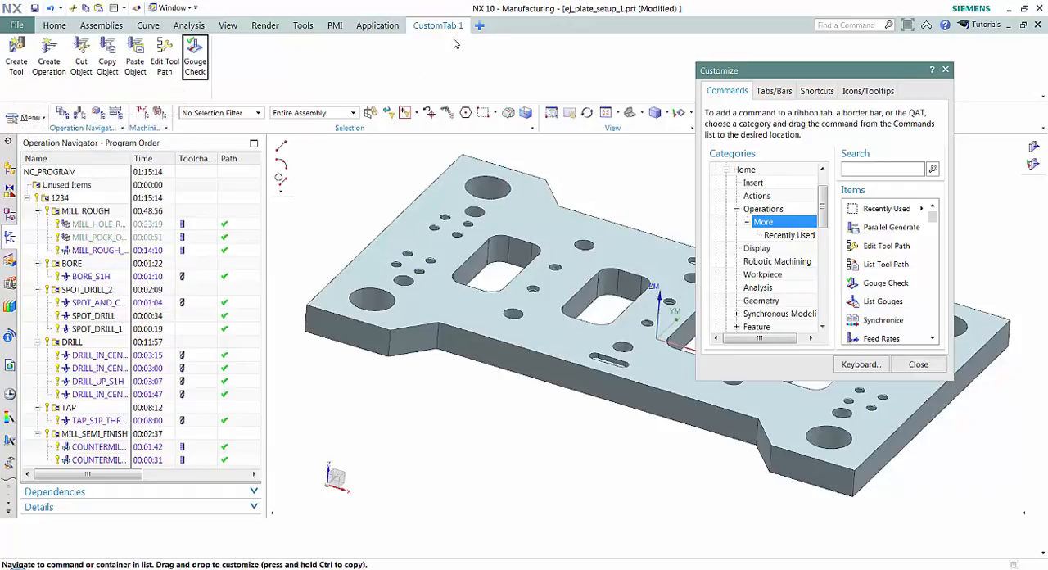
click(918, 363)
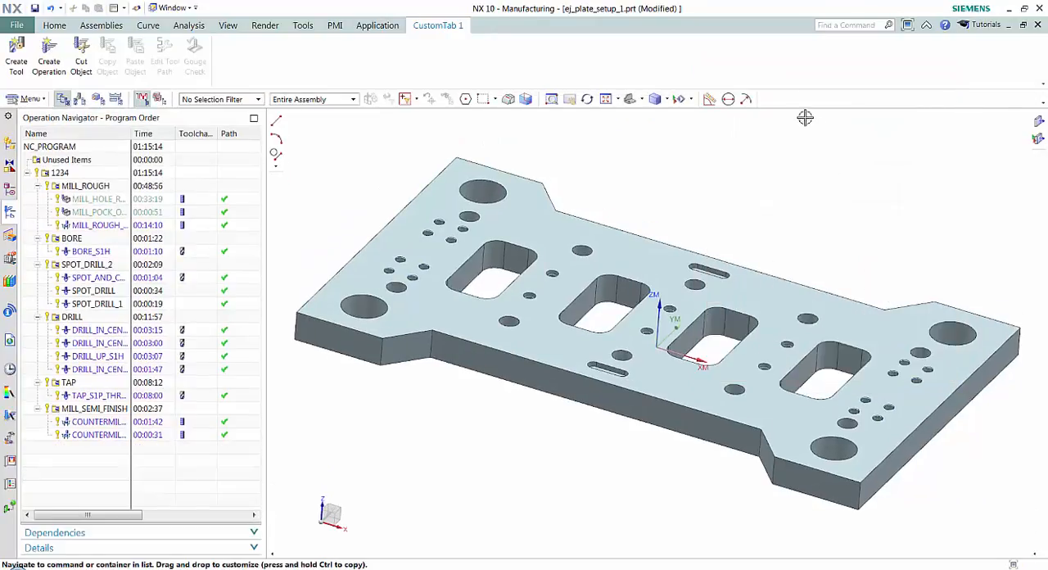
click(54, 26)
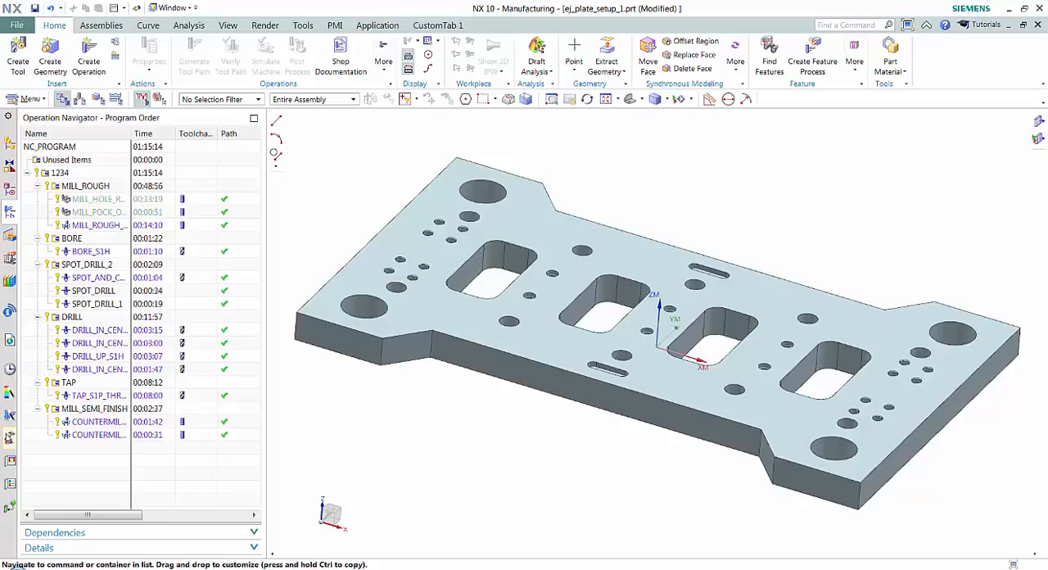
- Hide the HD3D Tools, Materials in Part, System Materials and System Scenes tabs from the Resource Bar
right_click(8, 314)
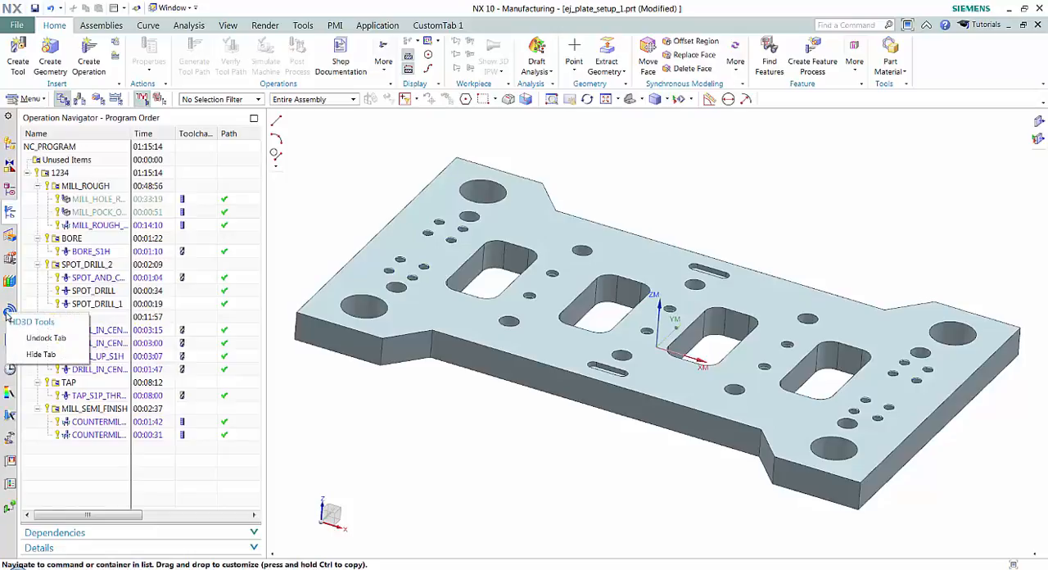
click(40, 354)
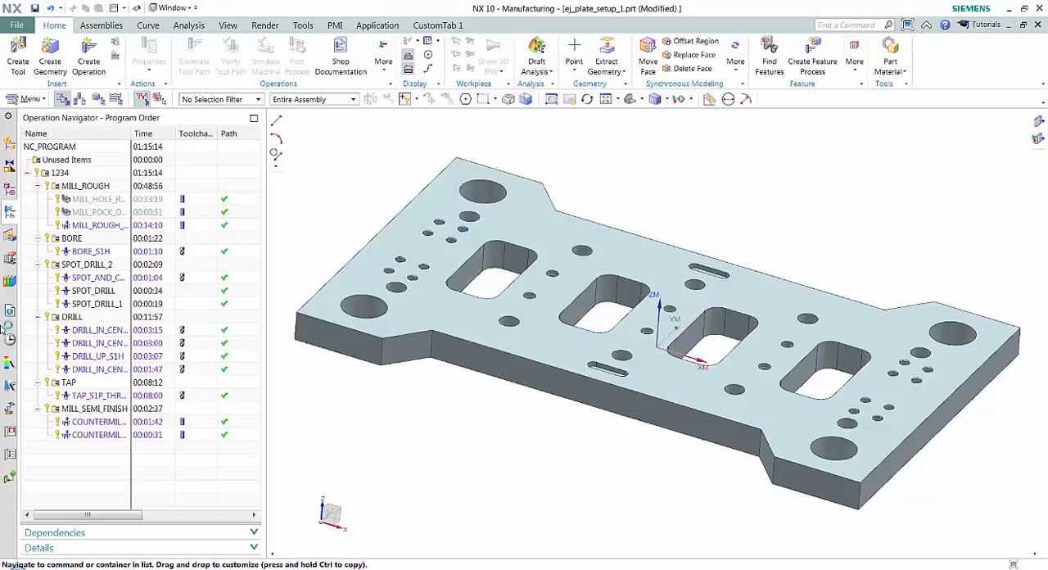
right_click(11, 481)
click(51, 521)
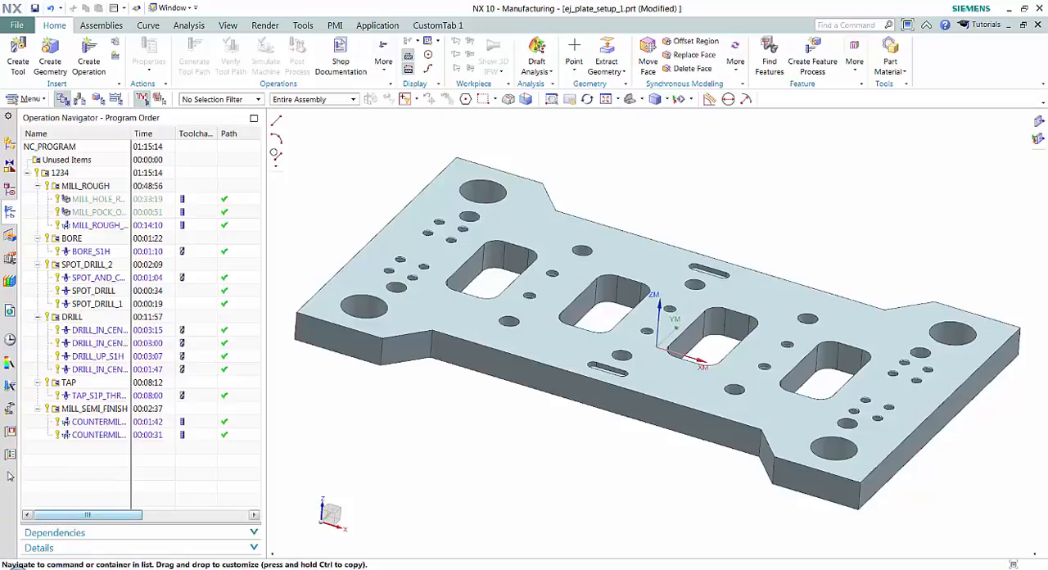
right_click(10, 461)
click(35, 499)
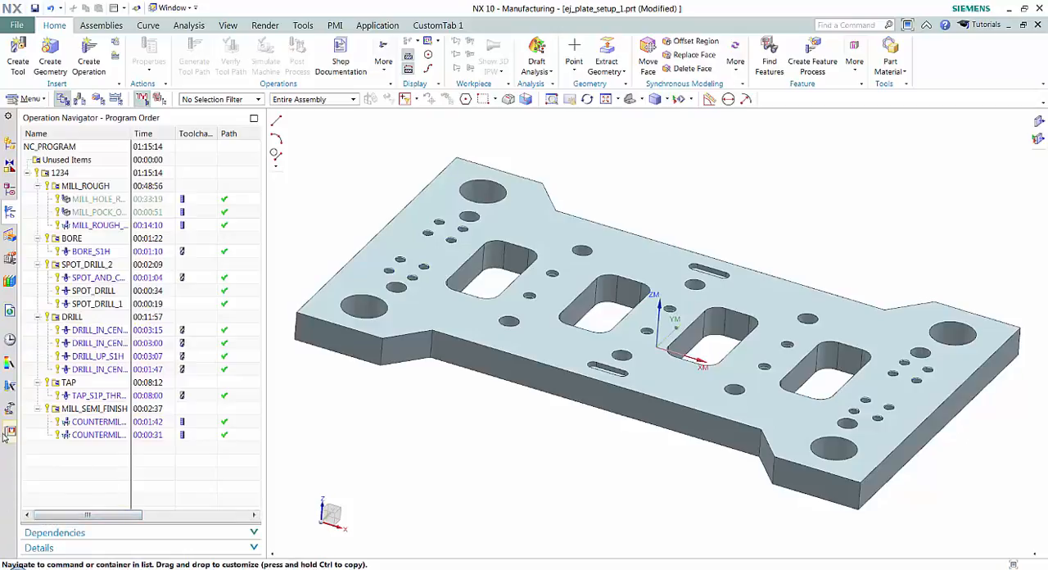
right_click(12, 433)
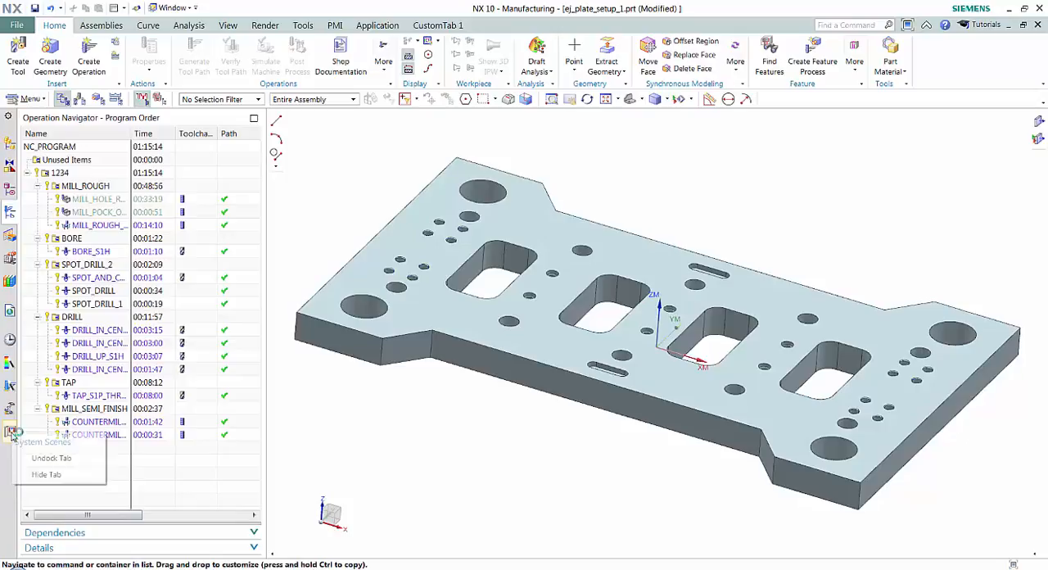
click(49, 475)
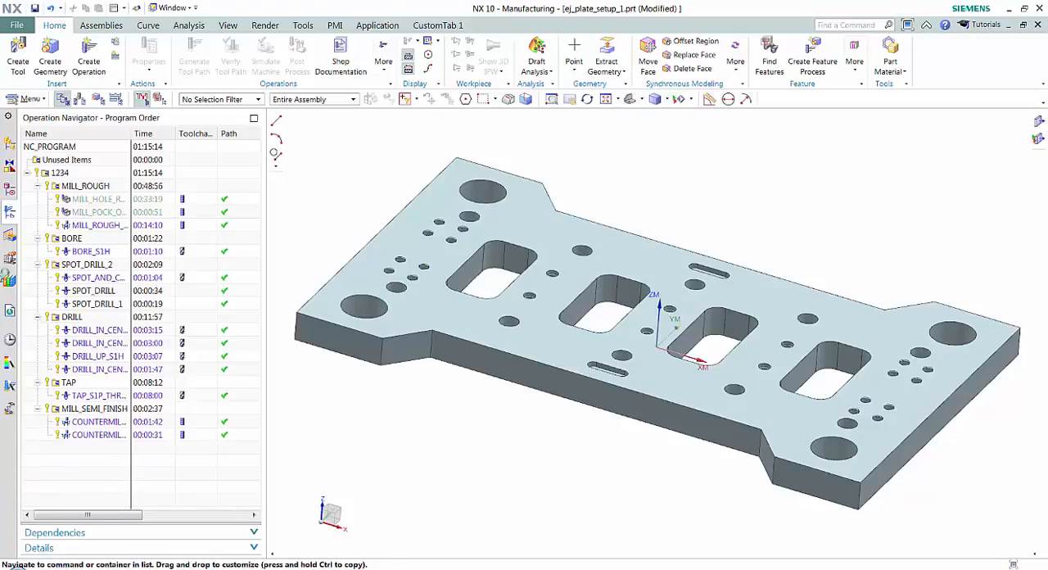
- Restore the HD3D Tools tab to the Resource Bar
click(10, 118)
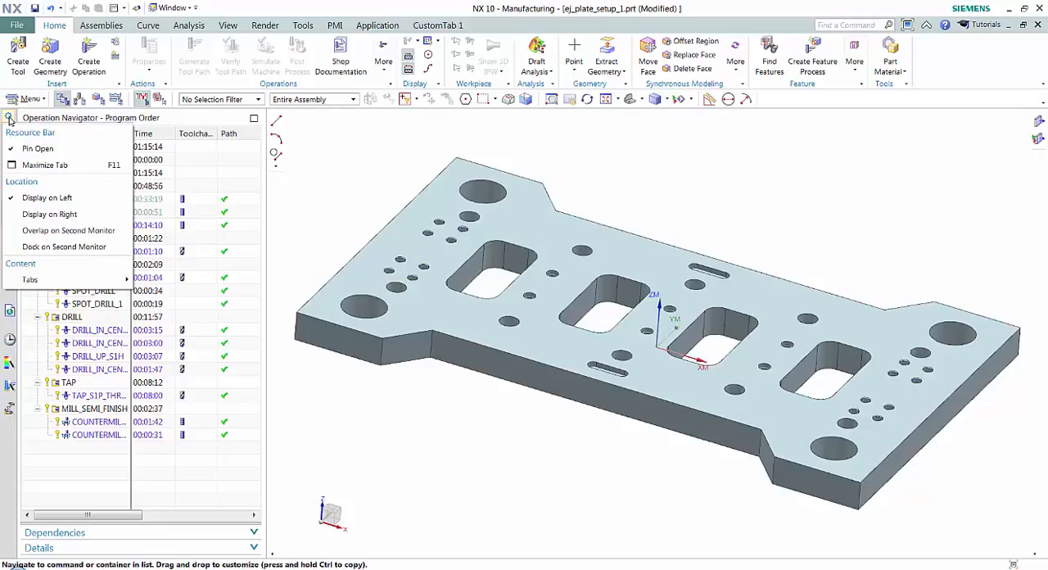
mouse_move(51, 283)
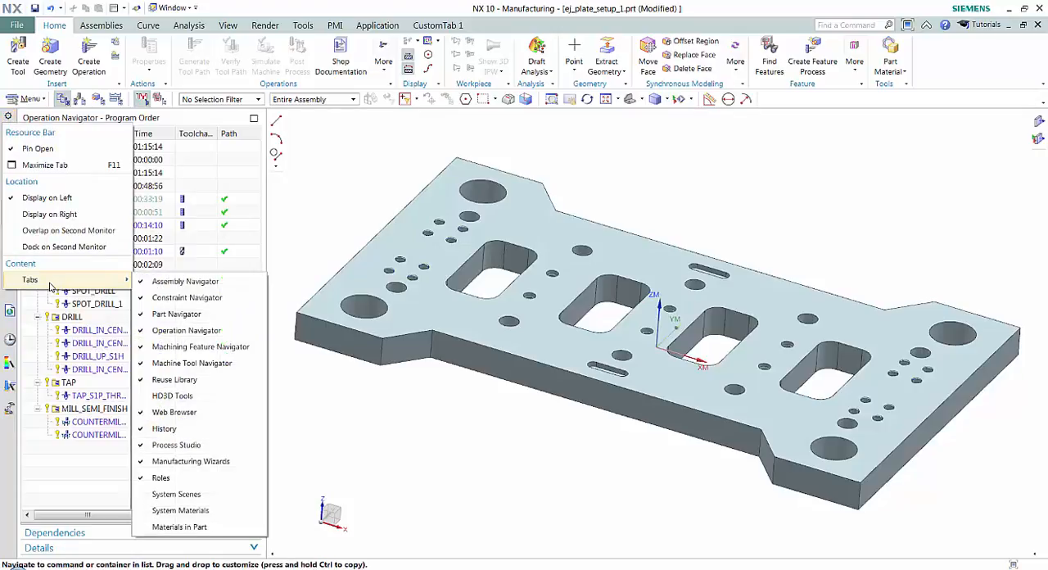
click(173, 396)
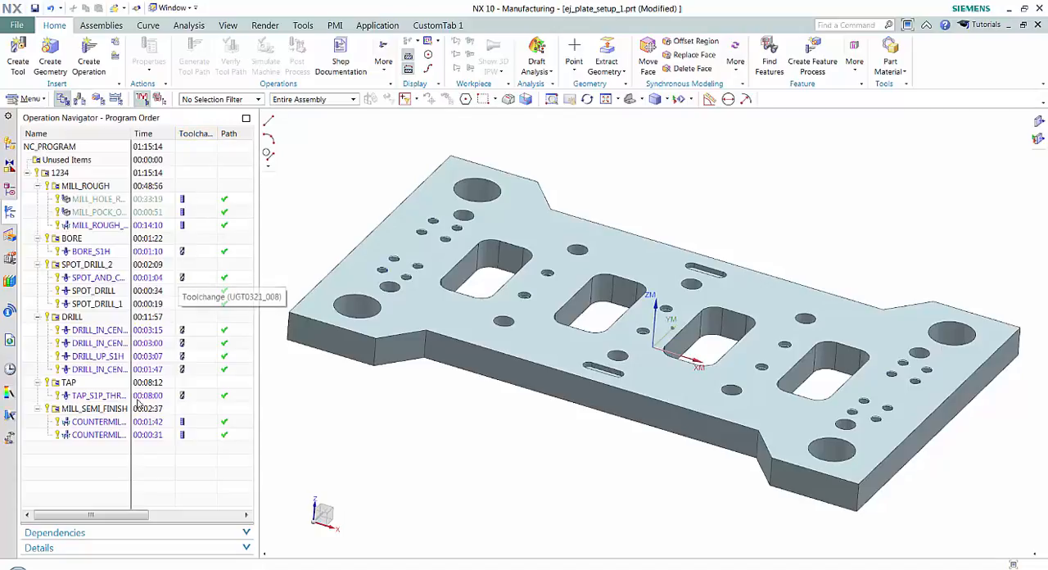
- Show the Tool Number column in the Operation Navigator, widen the navigator to view all columns and narrow it back
right_click(67, 465)
mouse_move(114, 420)
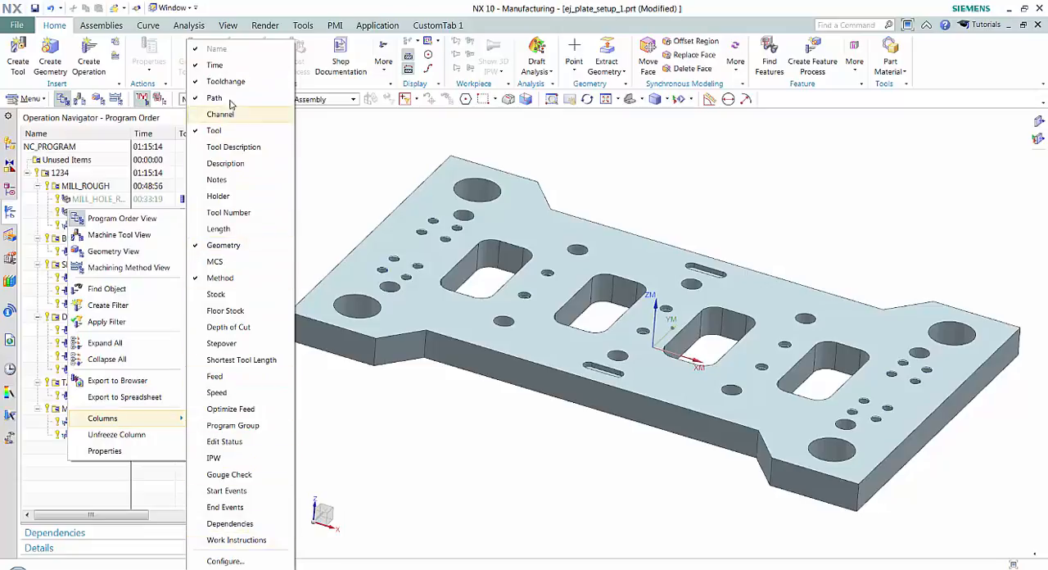
click(200, 216)
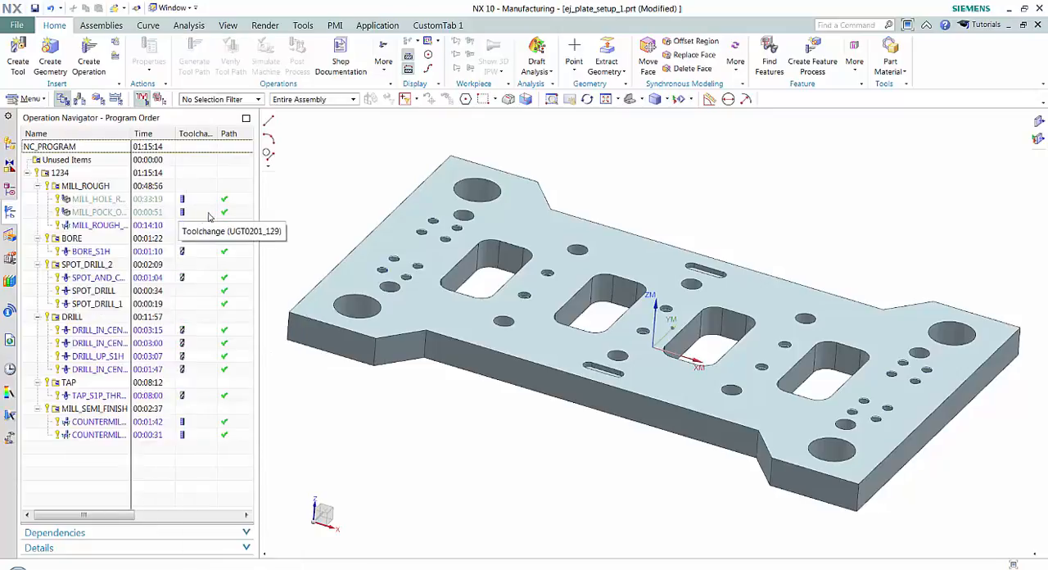
drag(259, 221, 538, 236)
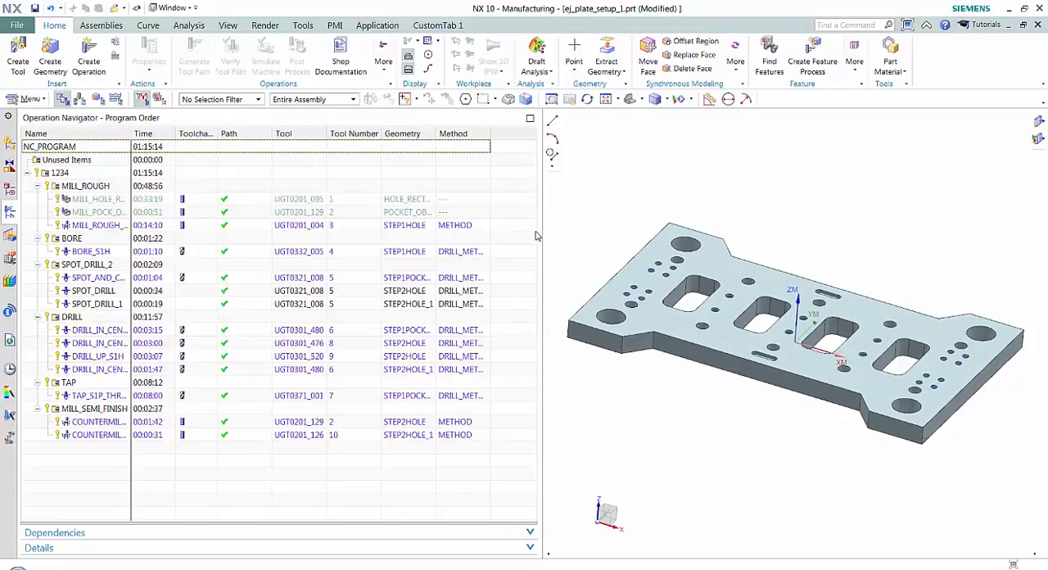
drag(539, 236, 258, 230)
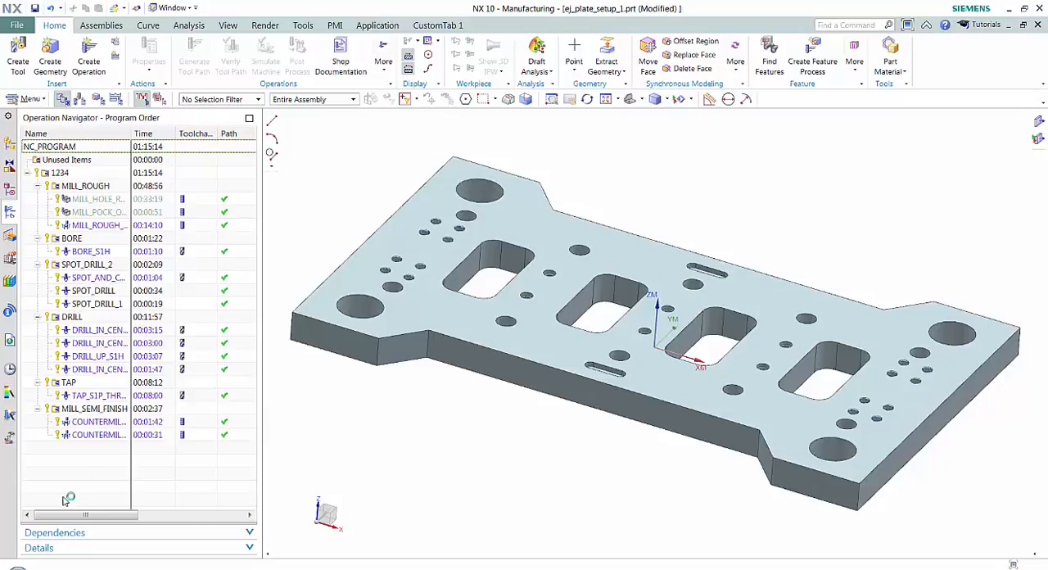
- In the Operation Navigator's column properties, move the Tool Number column up to directly after Toolchange, before Path, and apply the new order
right_click(85, 464)
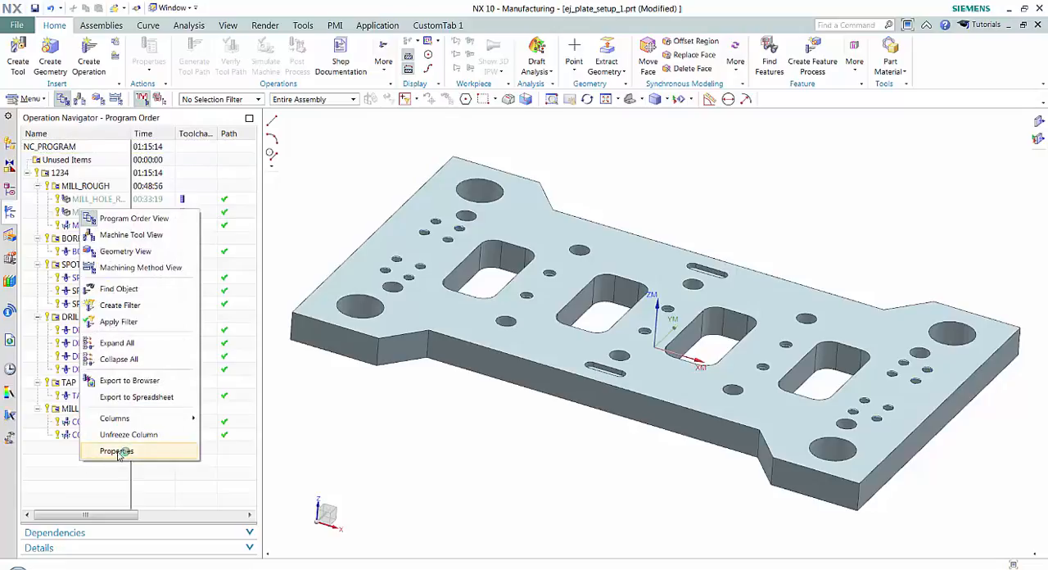
click(117, 451)
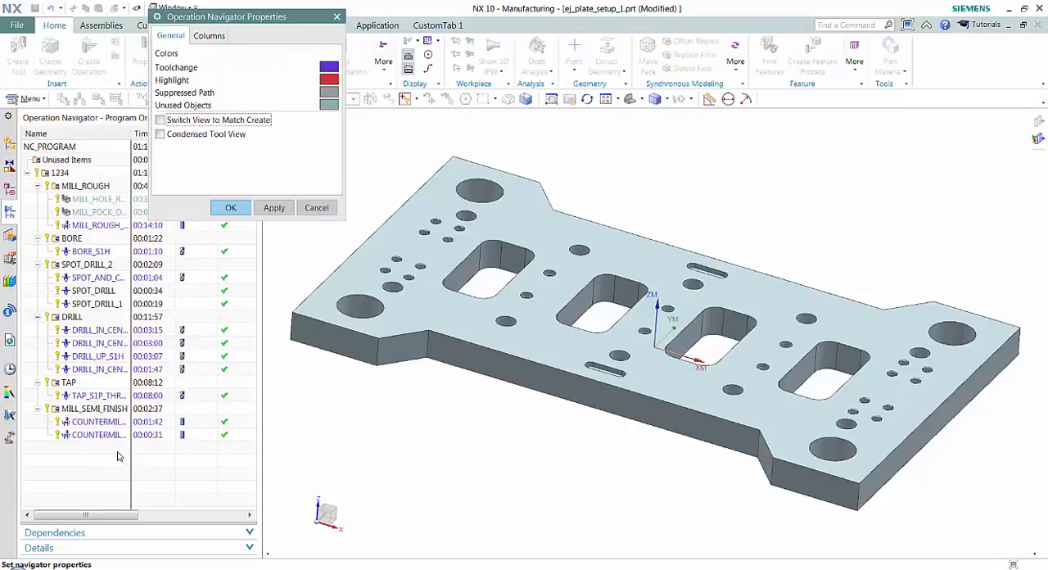
click(218, 37)
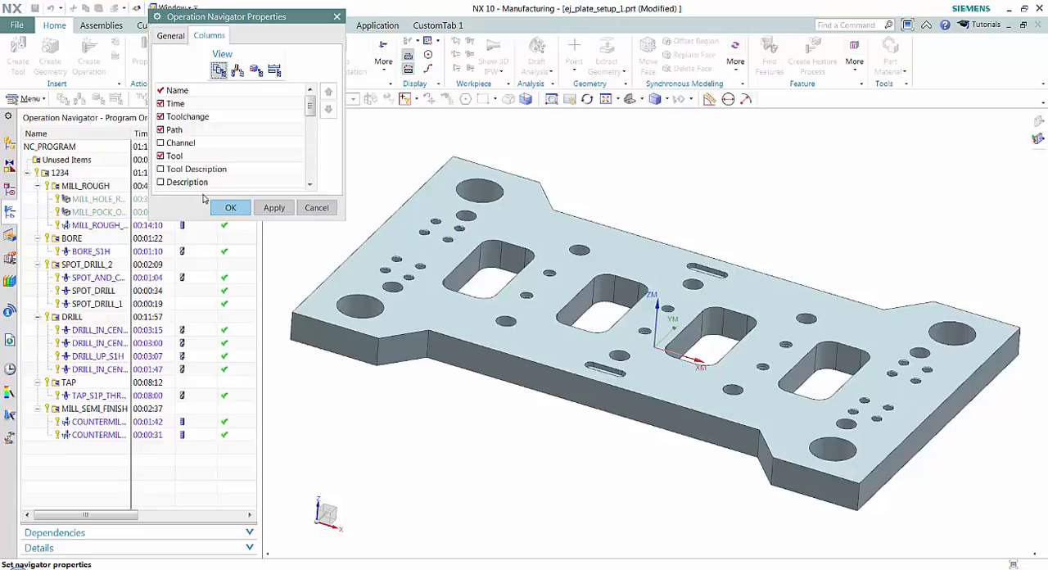
drag(200, 219, 199, 310)
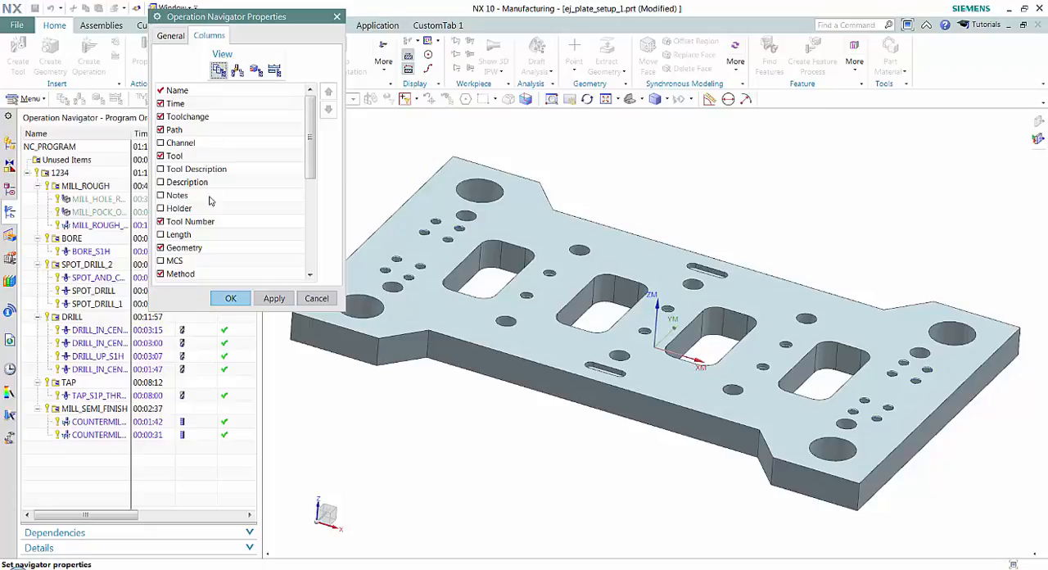
click(194, 223)
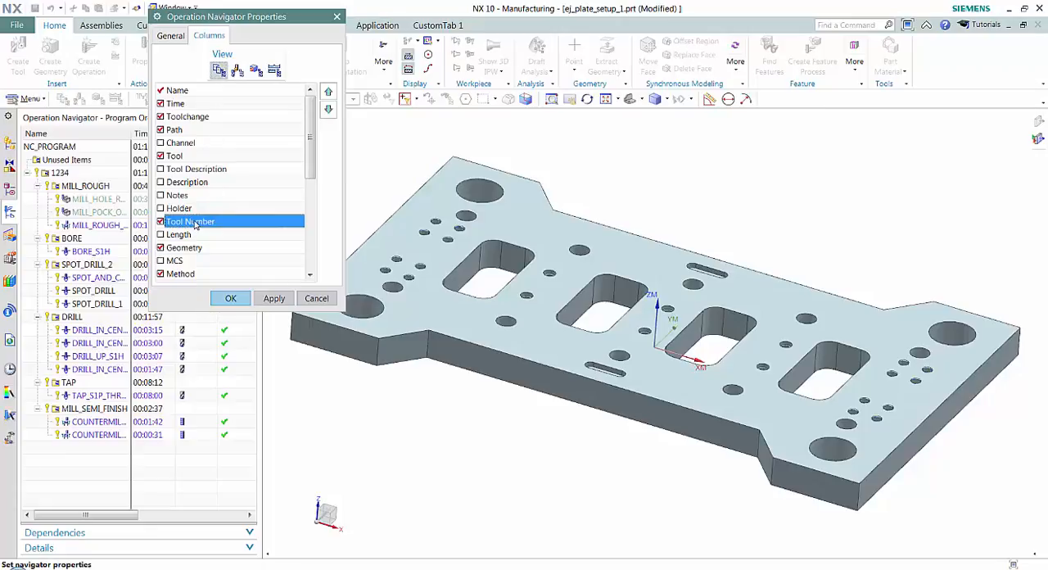
click(327, 92)
click(328, 92)
click(327, 91)
click(328, 91)
click(327, 92)
click(327, 92)
click(328, 92)
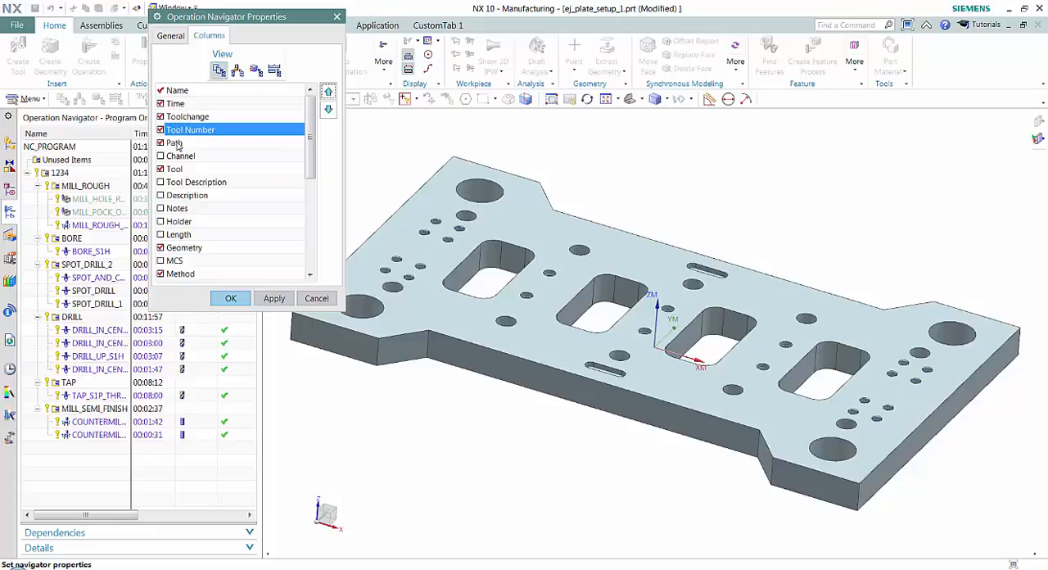
click(274, 298)
click(232, 299)
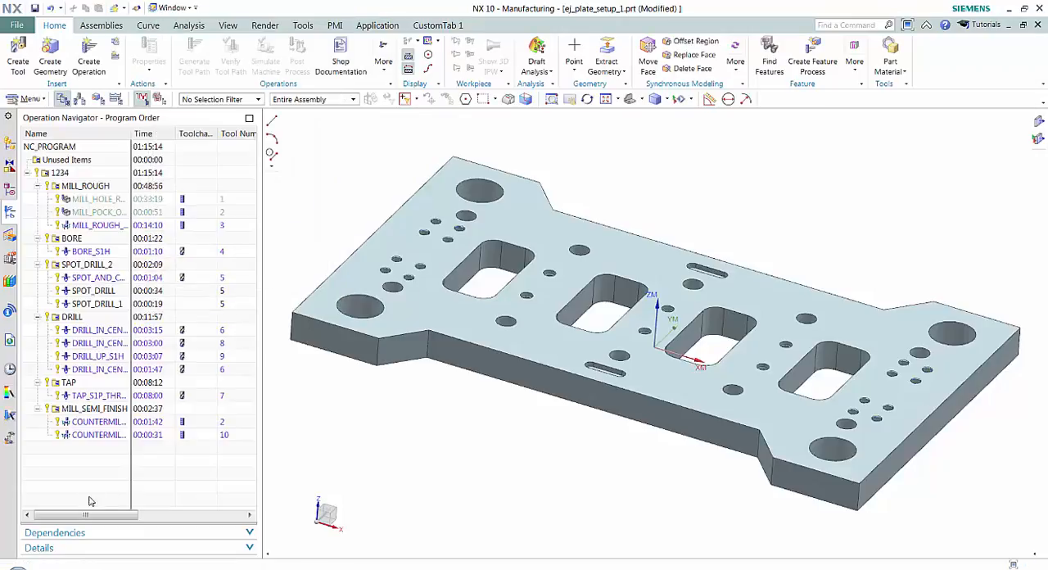